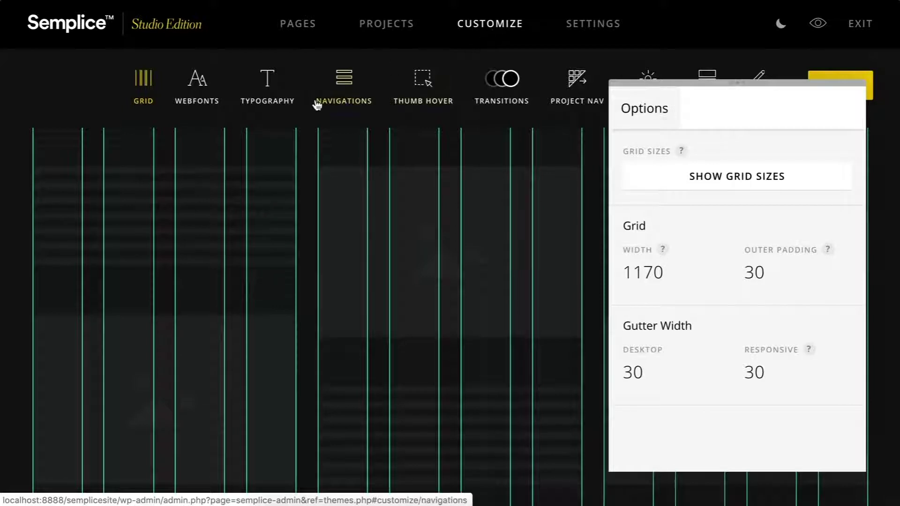
- Go to Customize's Navigations page, which lists only the Default Nav
{"action": "left_click", "coordinate": [331, 97]}
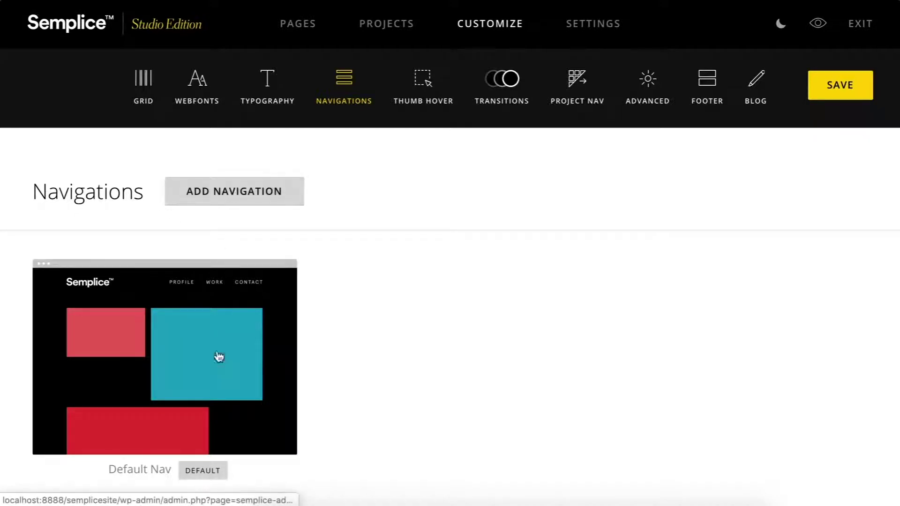
{"action": "mouse_move", "coordinate": [206, 395]}
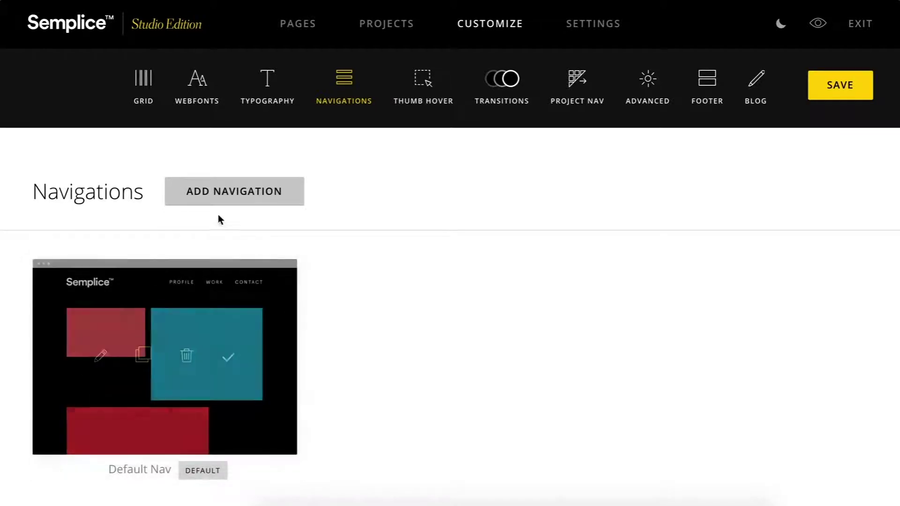
- Add a new navigation, browse the presets, and choose 'Logo on the left; menu on the right'
{"action": "left_click", "coordinate": [234, 196]}
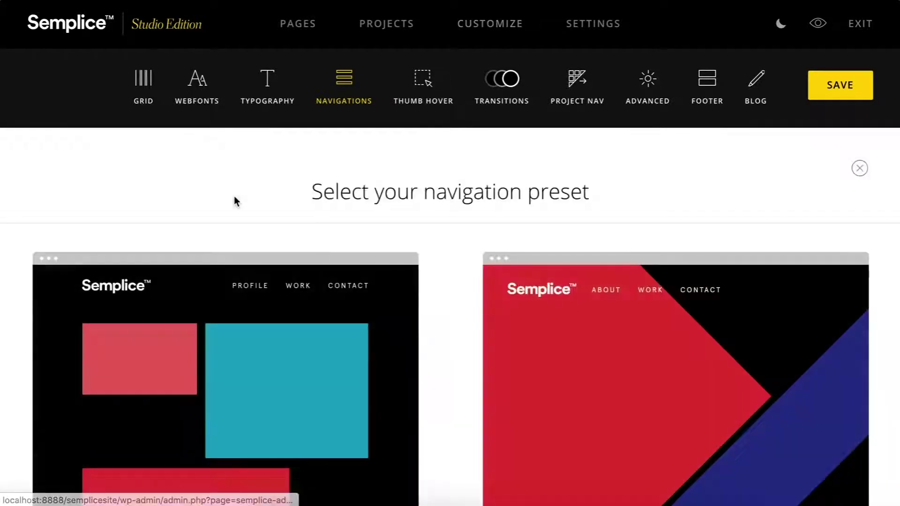
{"action": "scroll", "coordinate": [236, 201], "scroll_direction": "down", "scroll_amount": 3}
{"action": "scroll", "coordinate": [237, 202], "scroll_direction": "down", "scroll_amount": 2}
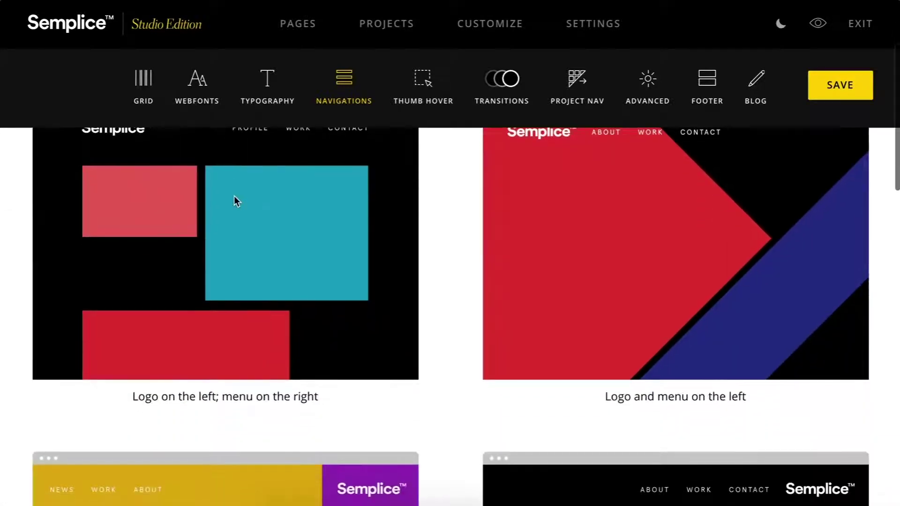
{"action": "scroll", "coordinate": [237, 202], "scroll_direction": "up", "scroll_amount": 1}
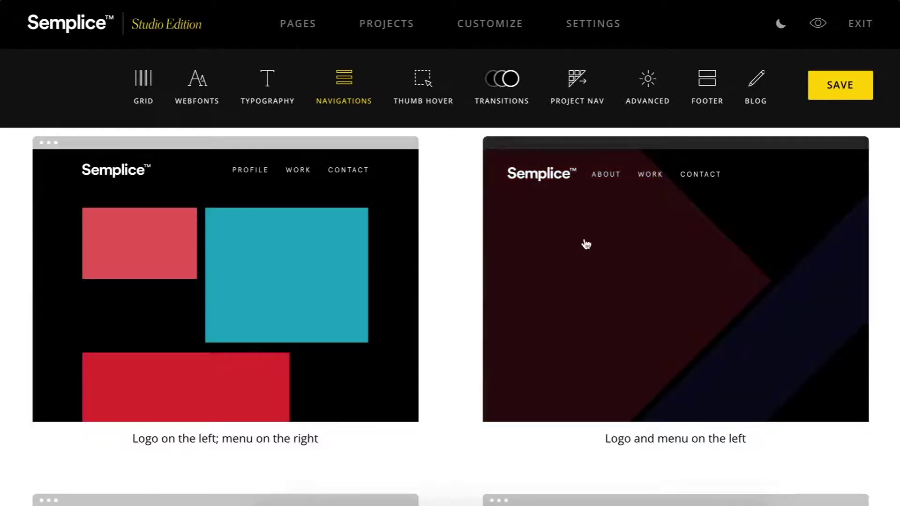
{"action": "scroll", "coordinate": [586, 244], "scroll_direction": "down", "scroll_amount": 12}
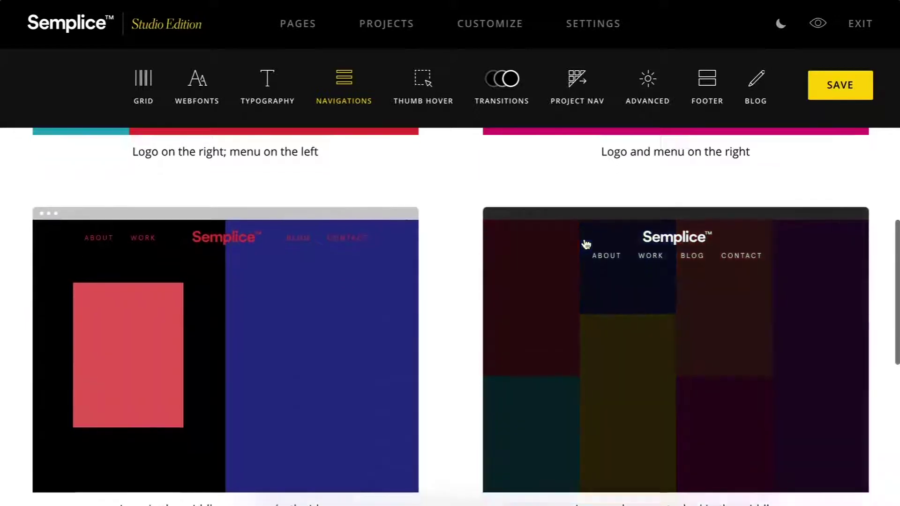
{"action": "scroll", "coordinate": [587, 244], "scroll_direction": "down", "scroll_amount": 3}
{"action": "scroll", "coordinate": [586, 243], "scroll_direction": "down", "scroll_amount": 5}
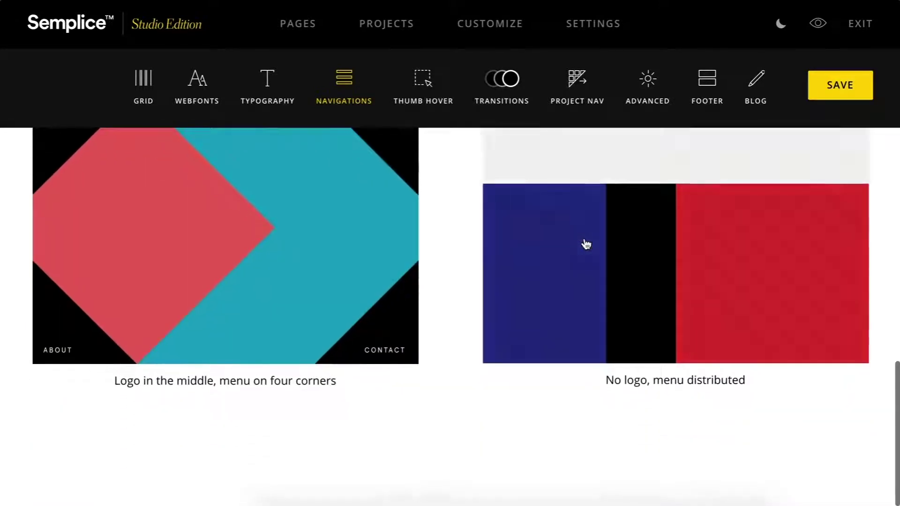
{"action": "scroll", "coordinate": [586, 243], "scroll_direction": "up", "scroll_amount": 3}
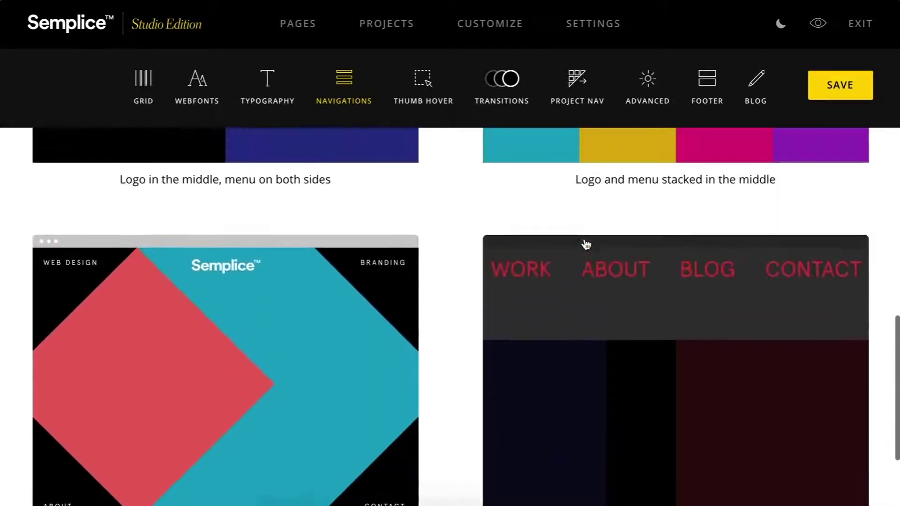
{"action": "scroll", "coordinate": [263, 342], "scroll_direction": "up", "scroll_amount": 7}
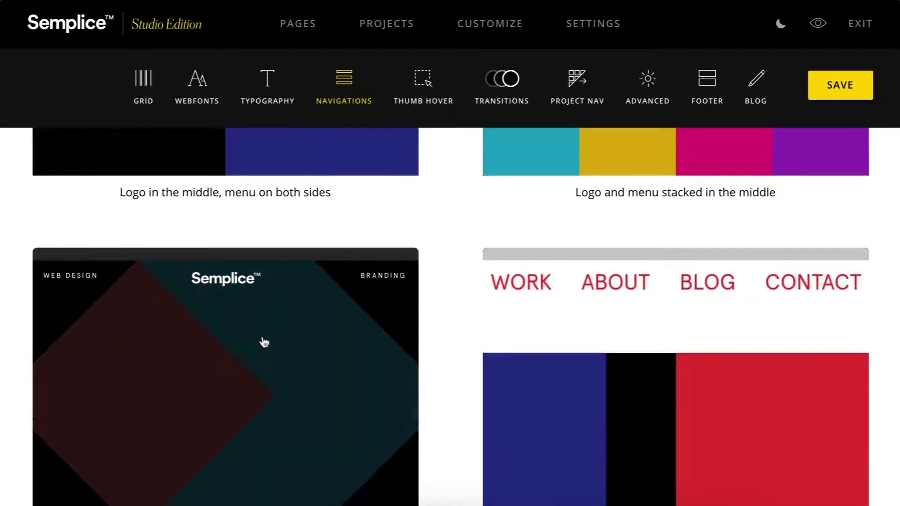
{"action": "scroll", "coordinate": [264, 343], "scroll_direction": "up", "scroll_amount": 10}
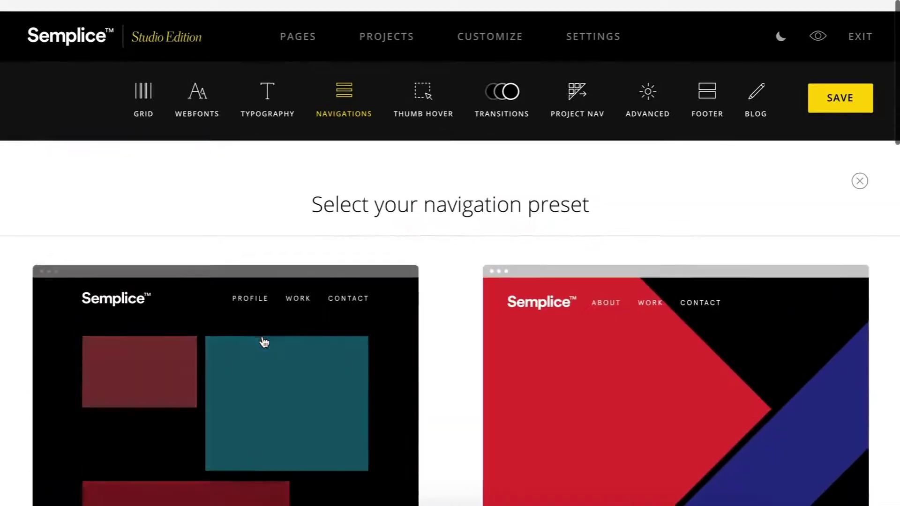
{"action": "scroll", "coordinate": [264, 342], "scroll_direction": "down", "scroll_amount": 2}
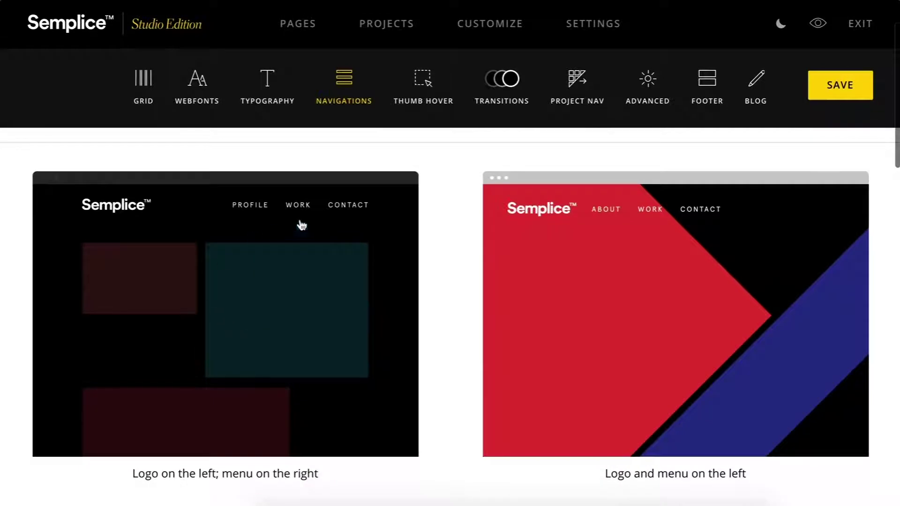
{"action": "left_click", "coordinate": [237, 304]}
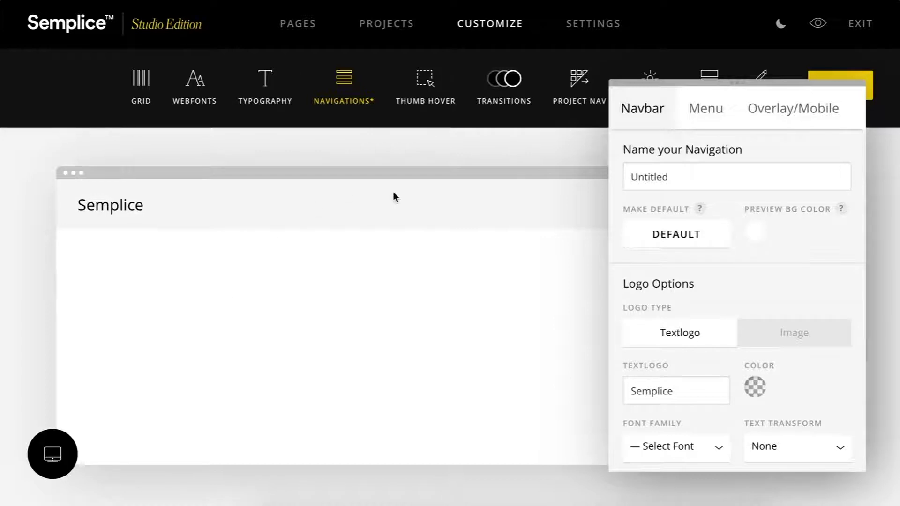
- Rename the navigation from Untitled to 'My New Navbar'
{"action": "left_click", "coordinate": [652, 165]}
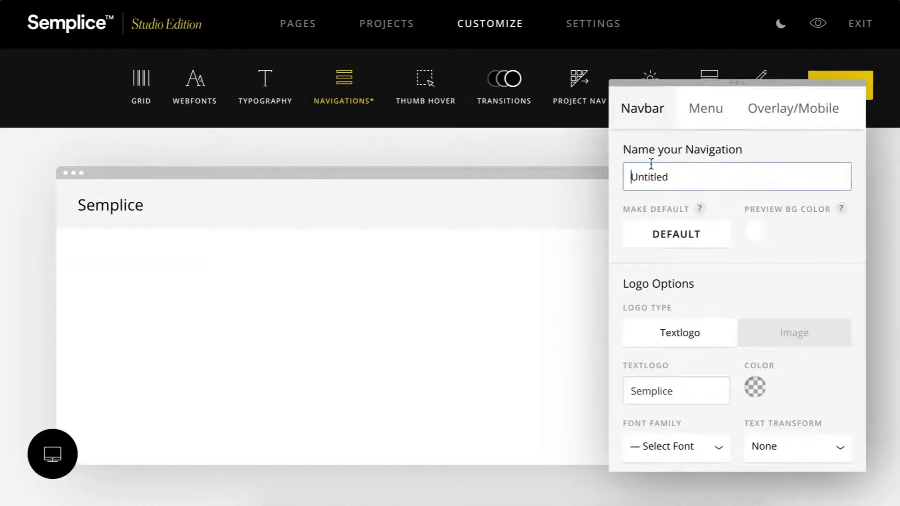
{"action": "left_click_drag", "start_coordinate": [722, 177], "coordinate": [609, 171]}
{"action": "type", "text": "My New Navbar"}
{"action": "left_click", "coordinate": [739, 265]}
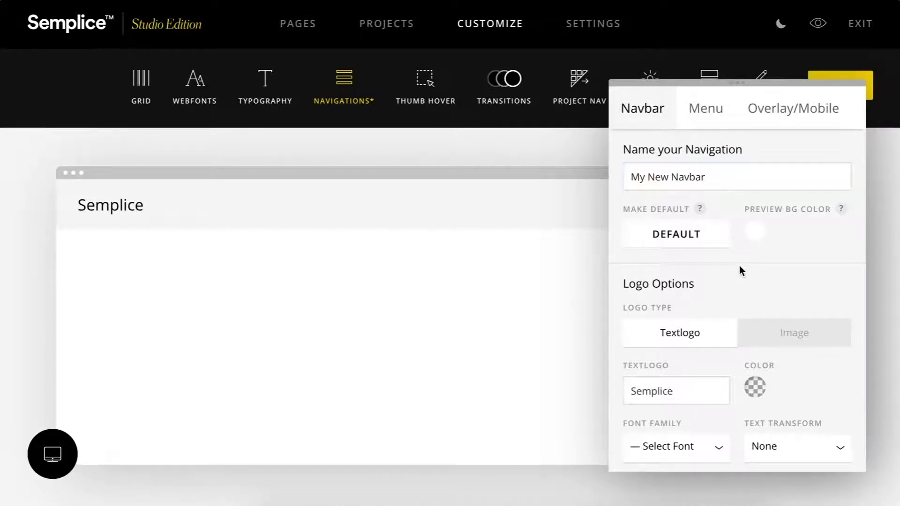
- Set the preview background colour to black and make this navigation the default
{"action": "left_click", "coordinate": [757, 231]}
{"action": "left_click", "coordinate": [759, 227]}
{"action": "left_click_drag", "start_coordinate": [759, 227], "coordinate": [757, 319]}
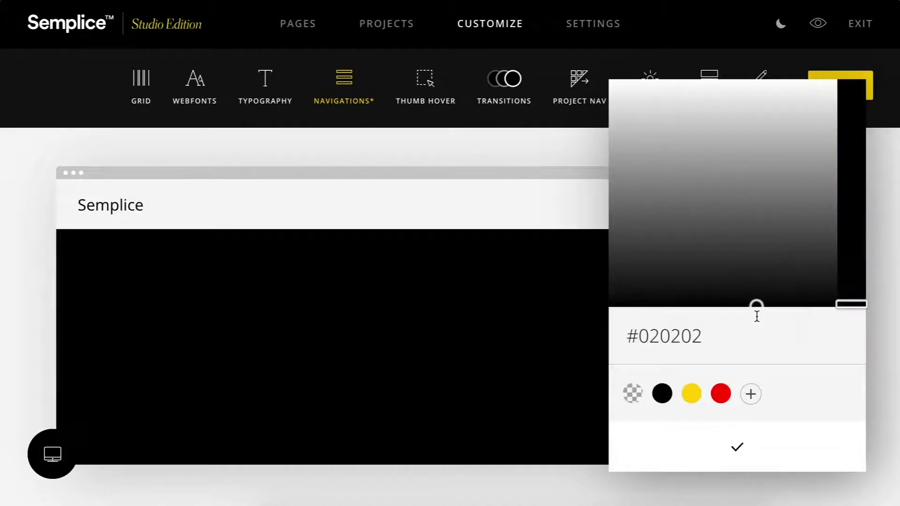
{"action": "left_click", "coordinate": [753, 444]}
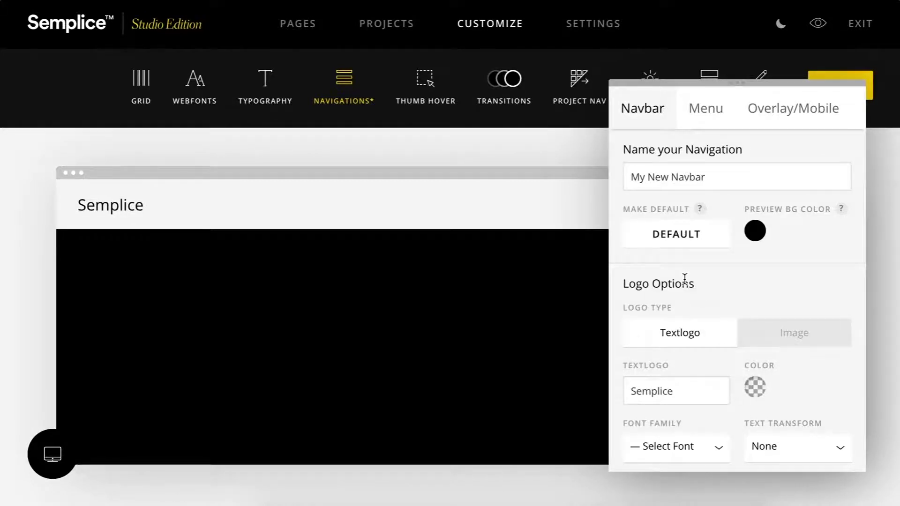
{"action": "left_click", "coordinate": [679, 248]}
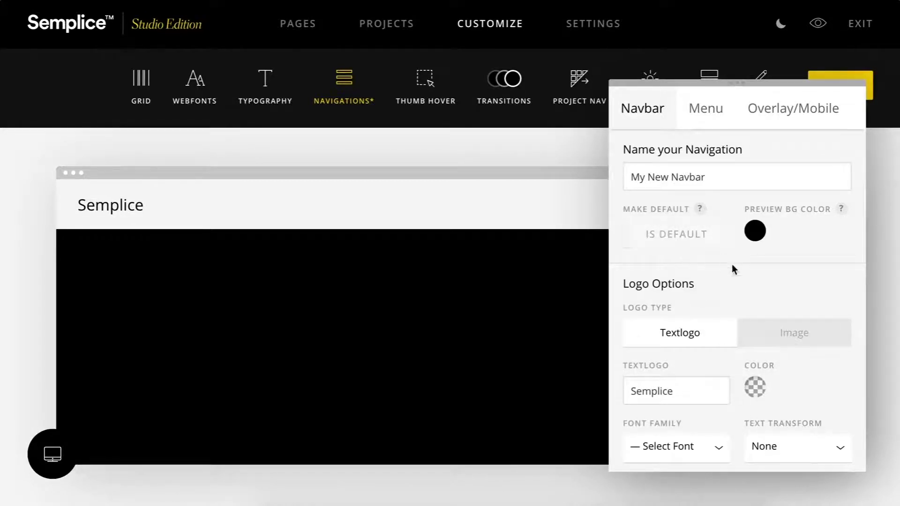
{"action": "scroll", "coordinate": [732, 263], "scroll_direction": "down", "scroll_amount": 3}
{"action": "scroll", "coordinate": [732, 263], "scroll_direction": "down", "scroll_amount": 2}
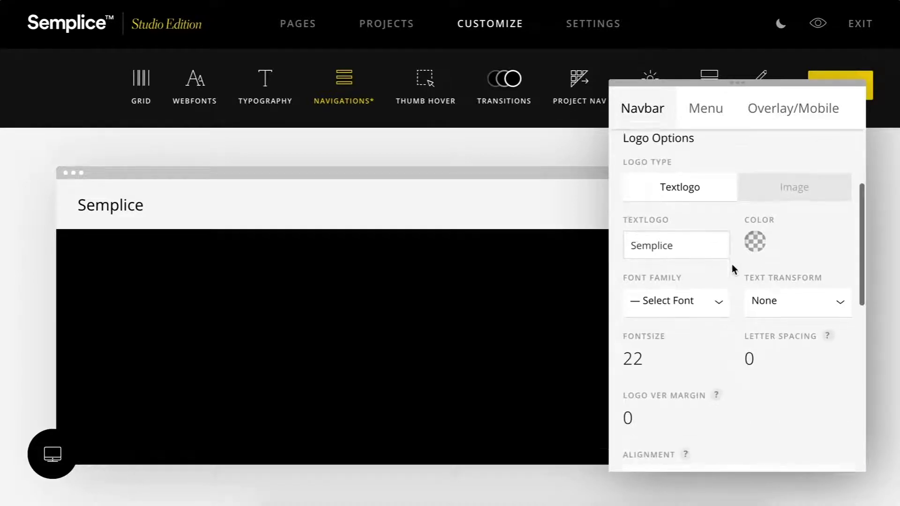
- Try editing the text logo, typing 'Test123' and then deleting characters
{"action": "left_click", "coordinate": [675, 228]}
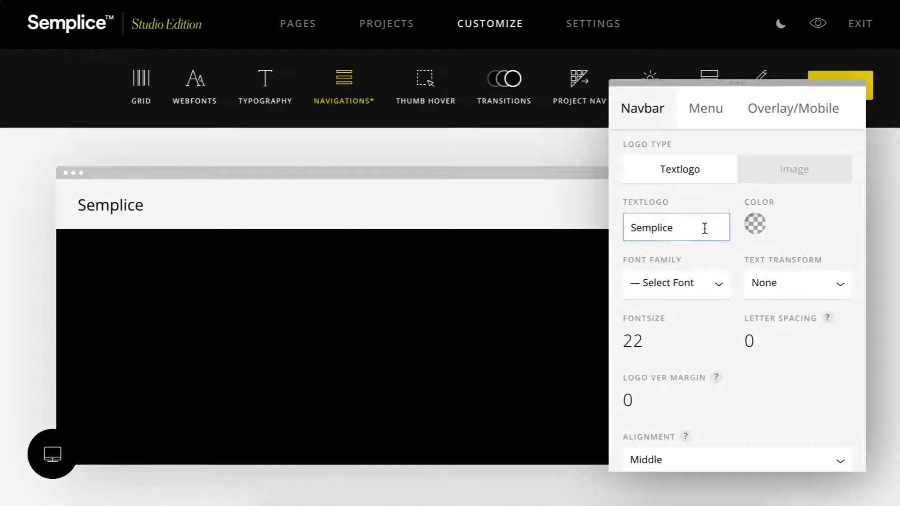
{"action": "type", "text": "Test123"}
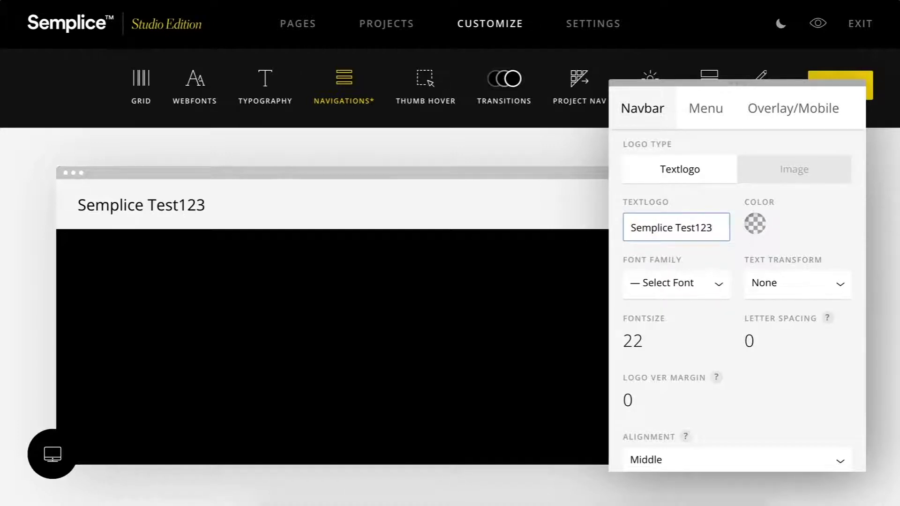
{"action": "key", "text": "BackSpace"}
{"action": "key", "text": "BackSpace"}
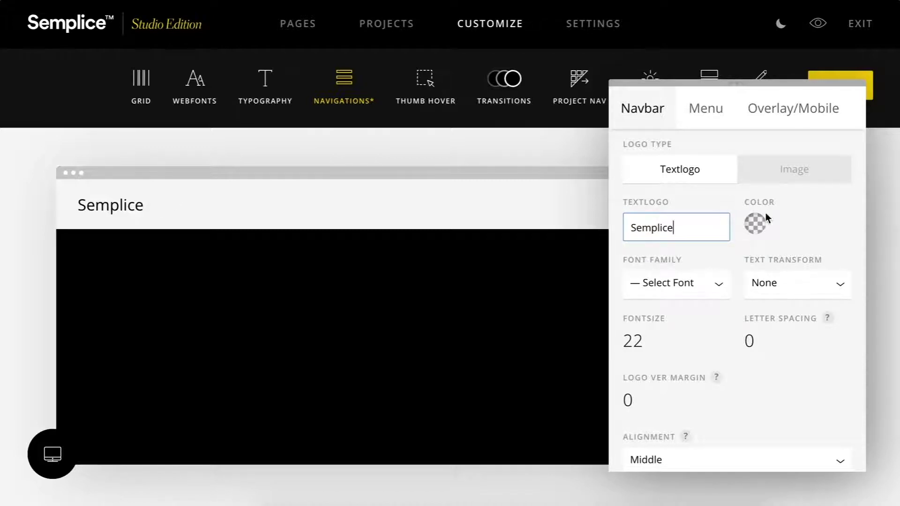
- Switch the logo type to Image and insert the plain white logo from the media library
{"action": "left_click", "coordinate": [796, 164]}
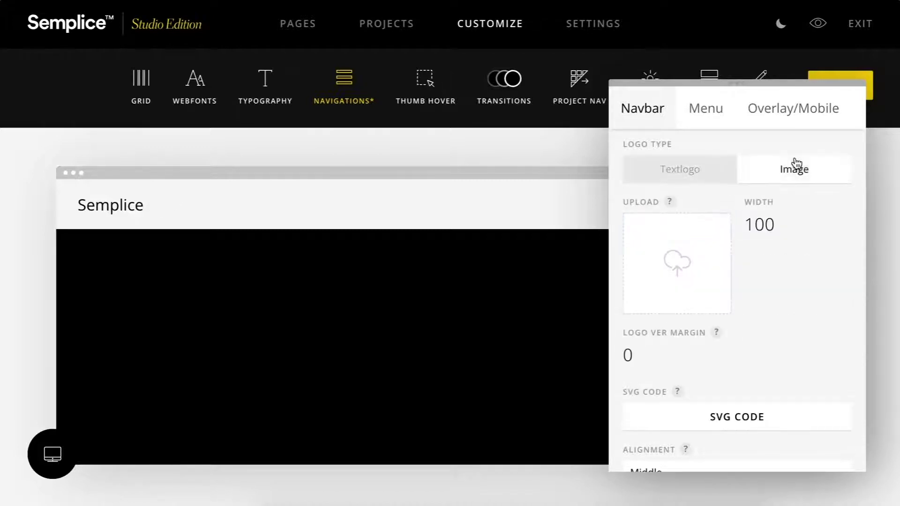
{"action": "left_click", "coordinate": [678, 268]}
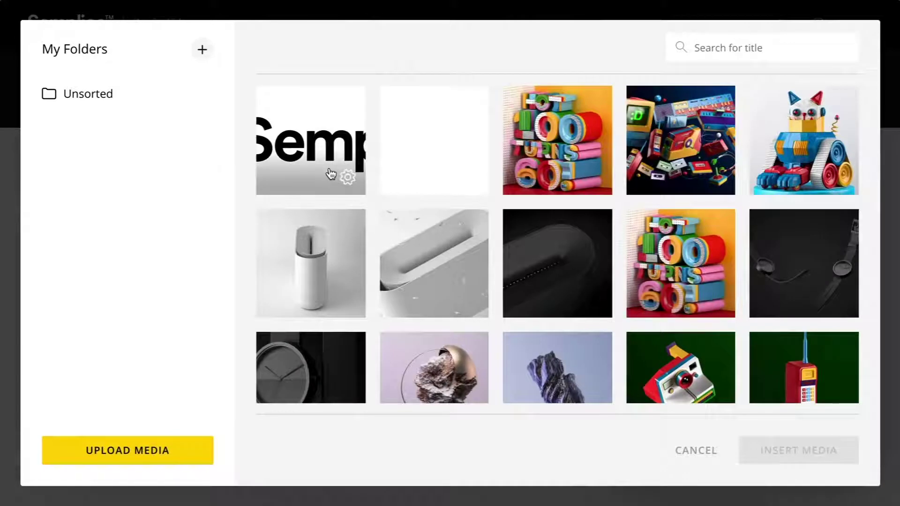
{"action": "left_click", "coordinate": [438, 128]}
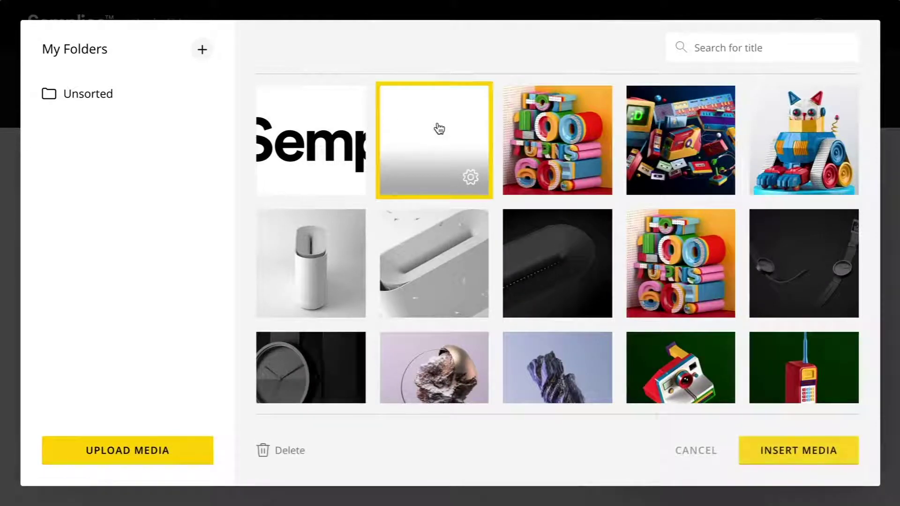
{"action": "left_click", "coordinate": [788, 462]}
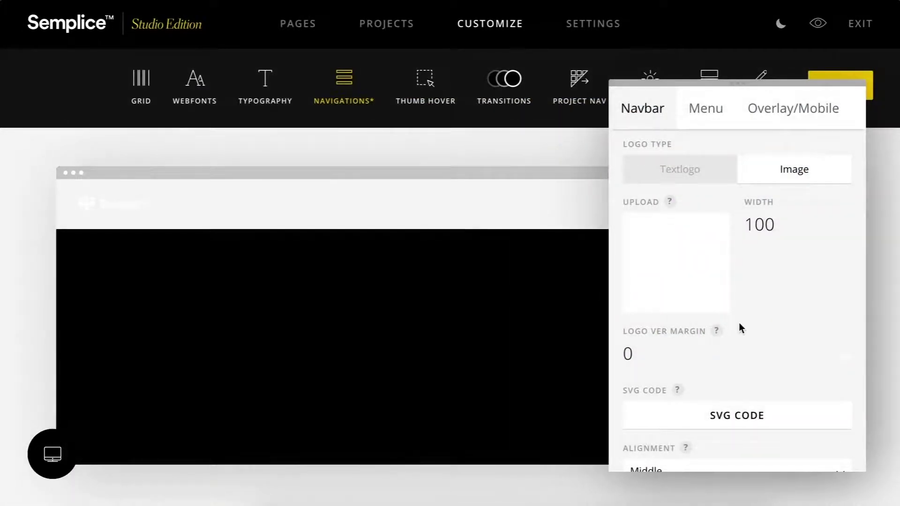
{"action": "scroll", "coordinate": [739, 325], "scroll_direction": "down", "scroll_amount": 1}
- Set the navbar background colour to black
{"action": "left_click_drag", "start_coordinate": [750, 179], "coordinate": [774, 104]}
{"action": "scroll", "coordinate": [790, 257], "scroll_direction": "down", "scroll_amount": 8}
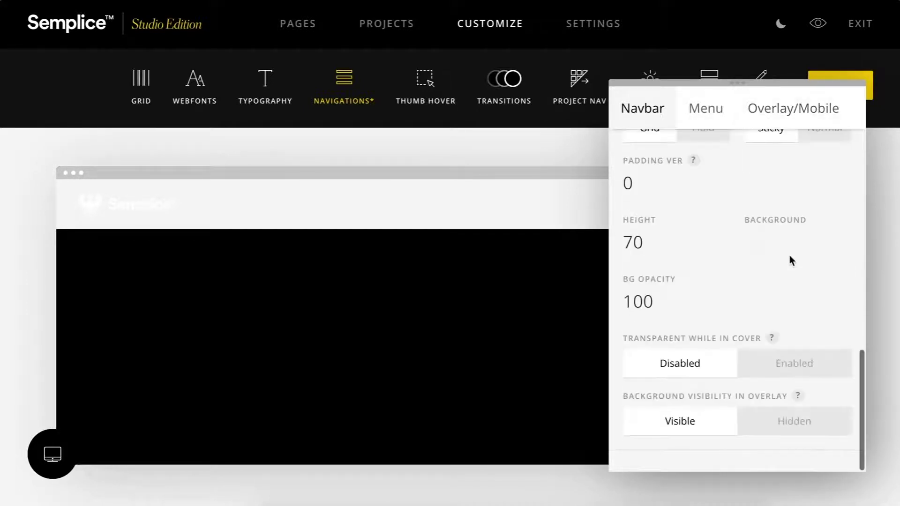
{"action": "scroll", "coordinate": [790, 261], "scroll_direction": "up", "scroll_amount": 1}
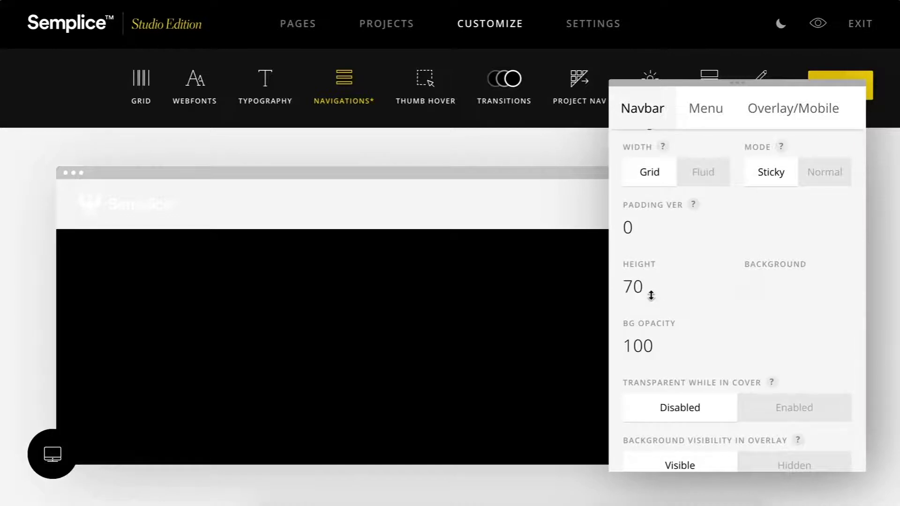
{"action": "left_click", "coordinate": [756, 292]}
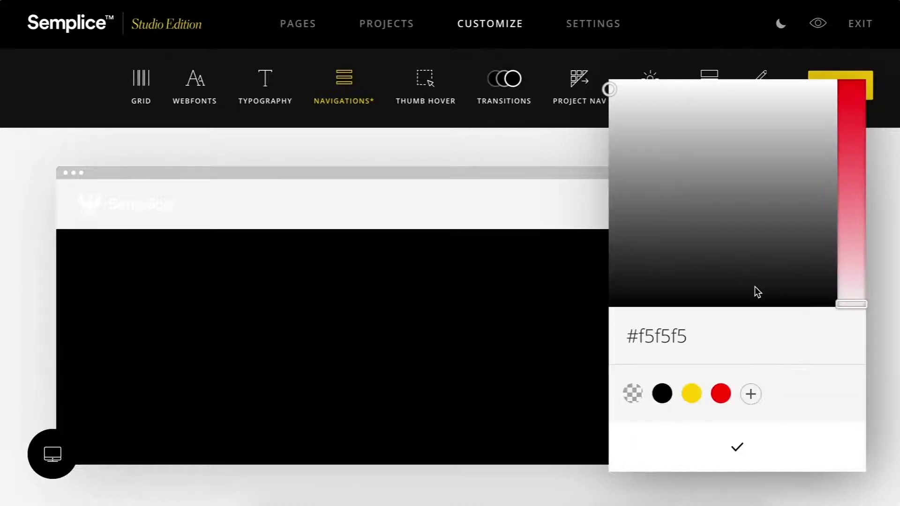
{"action": "left_click", "coordinate": [668, 396]}
{"action": "left_click", "coordinate": [699, 430]}
- Shrink the logo width from 140 to 136 and test vertical margin values, keeping 0
{"action": "scroll", "coordinate": [738, 338], "scroll_direction": "up", "scroll_amount": 10}
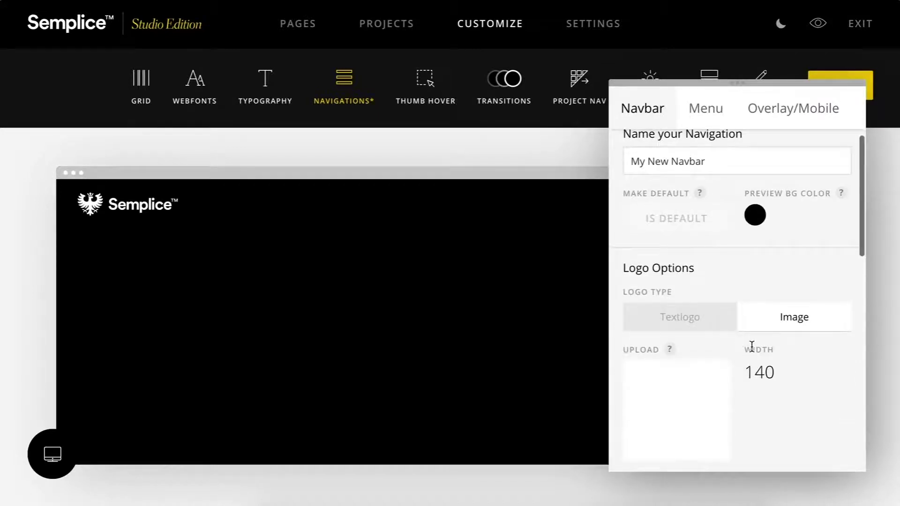
{"action": "scroll", "coordinate": [750, 345], "scroll_direction": "down", "scroll_amount": 2}
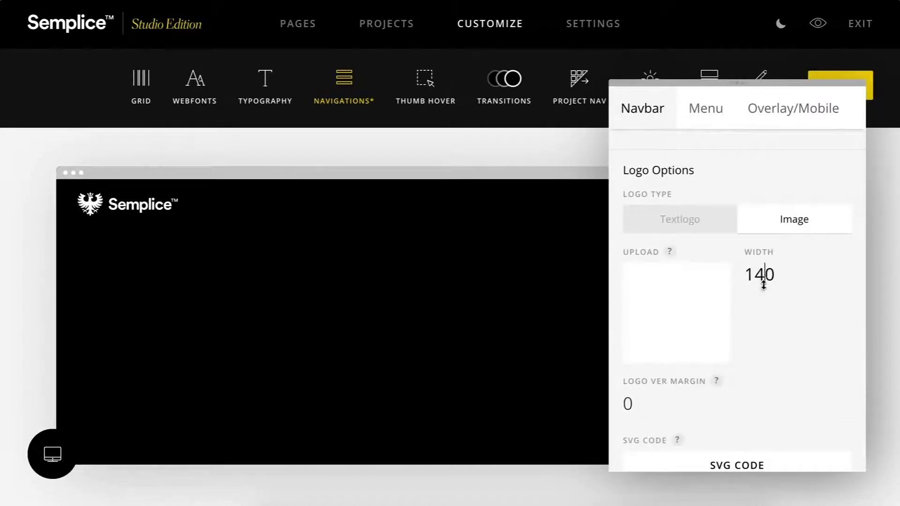
{"action": "mouse_move", "coordinate": [764, 284]}
{"action": "left_mouse_down"}
{"action": "mouse_move", "coordinate": [764, 317]}
{"action": "mouse_move", "coordinate": [776, 288]}
{"action": "left_mouse_up"}
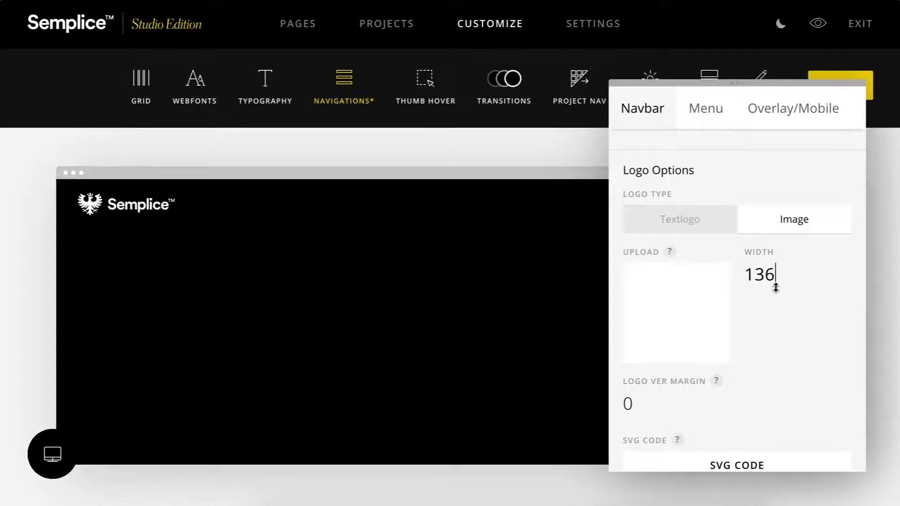
{"action": "scroll", "coordinate": [763, 356], "scroll_direction": "down", "scroll_amount": 3}
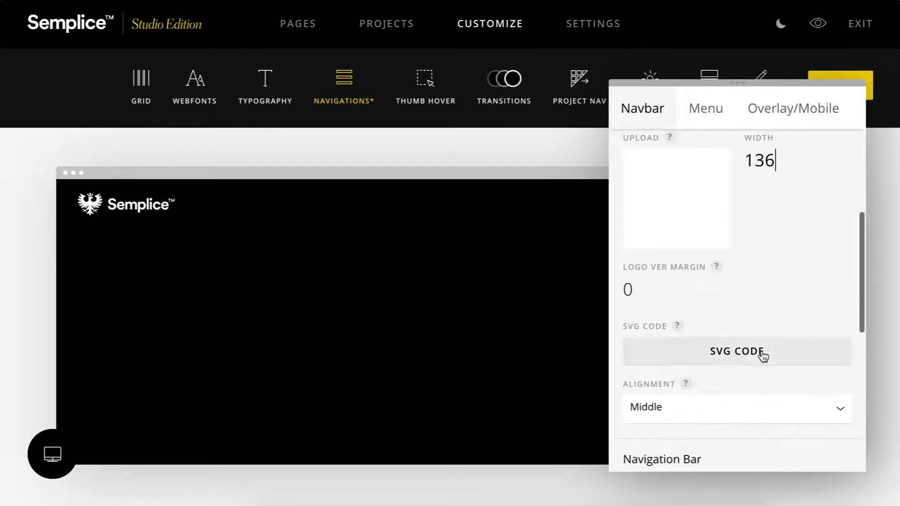
{"action": "scroll", "coordinate": [696, 292], "scroll_direction": "down", "scroll_amount": 1}
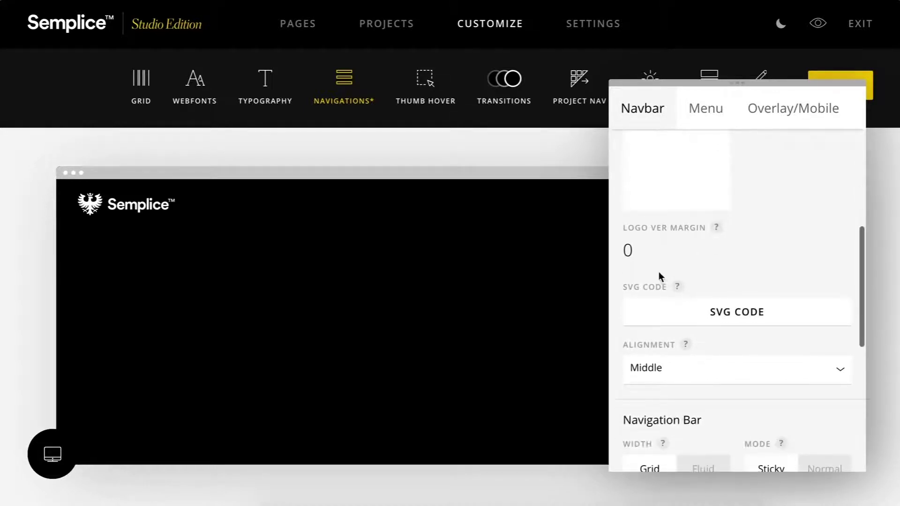
{"action": "left_click", "coordinate": [637, 252]}
{"action": "mouse_move", "coordinate": [637, 251]}
{"action": "left_mouse_down"}
{"action": "mouse_move", "coordinate": [653, 181]}
{"action": "mouse_move", "coordinate": [652, 268]}
{"action": "mouse_move", "coordinate": [655, 251]}
{"action": "left_mouse_up"}
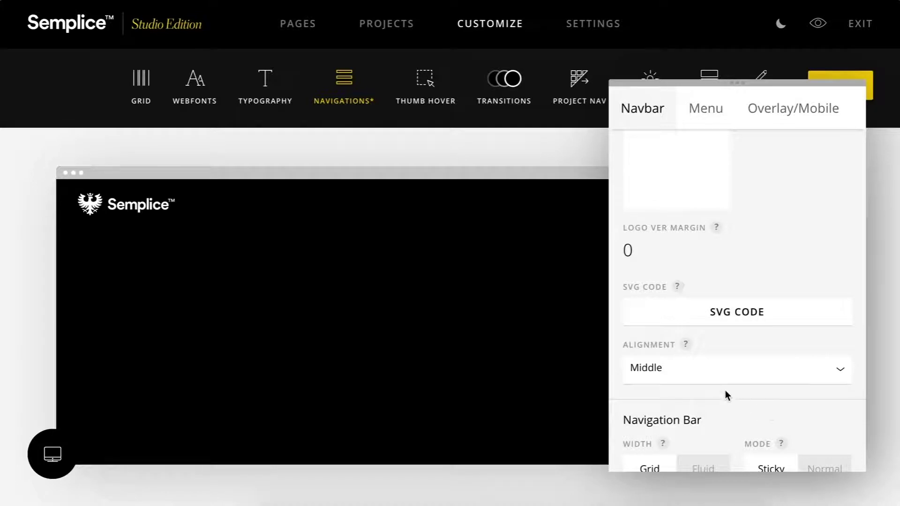
{"action": "left_click", "coordinate": [708, 366]}
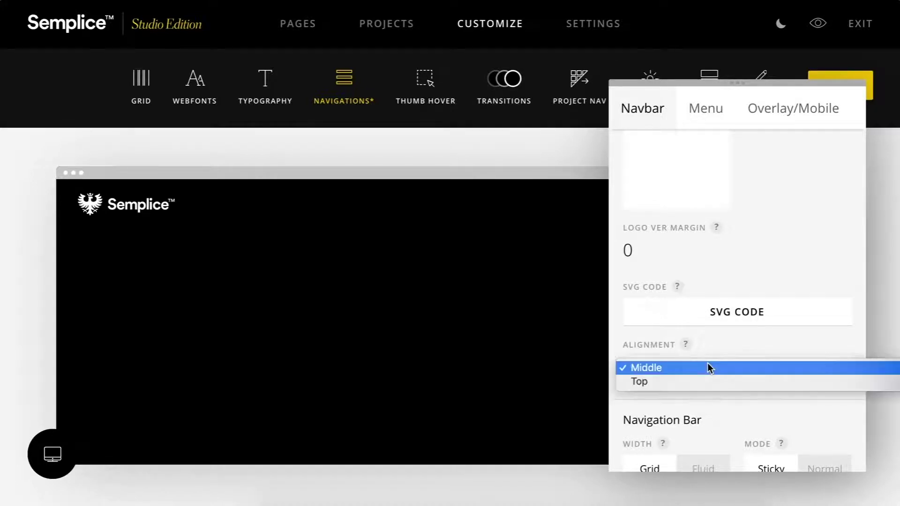
{"action": "left_click", "coordinate": [708, 383]}
{"action": "left_click", "coordinate": [710, 378]}
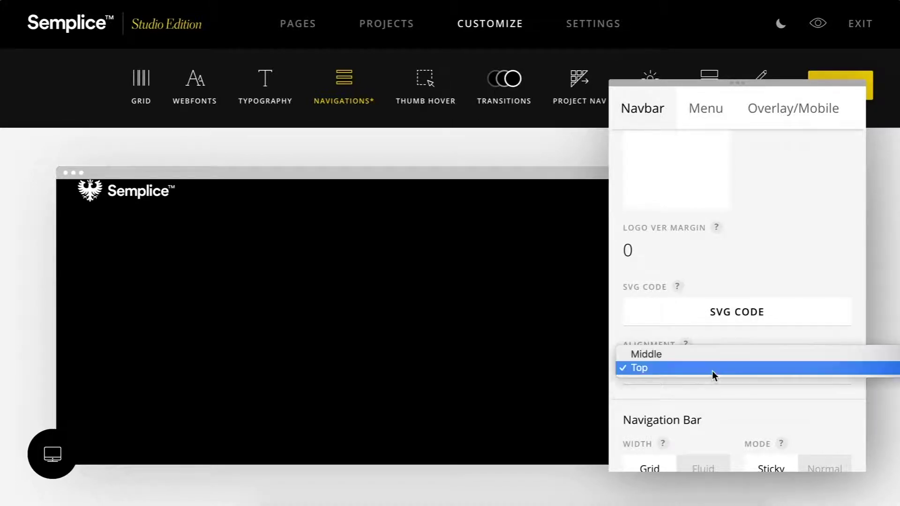
{"action": "left_click", "coordinate": [714, 353]}
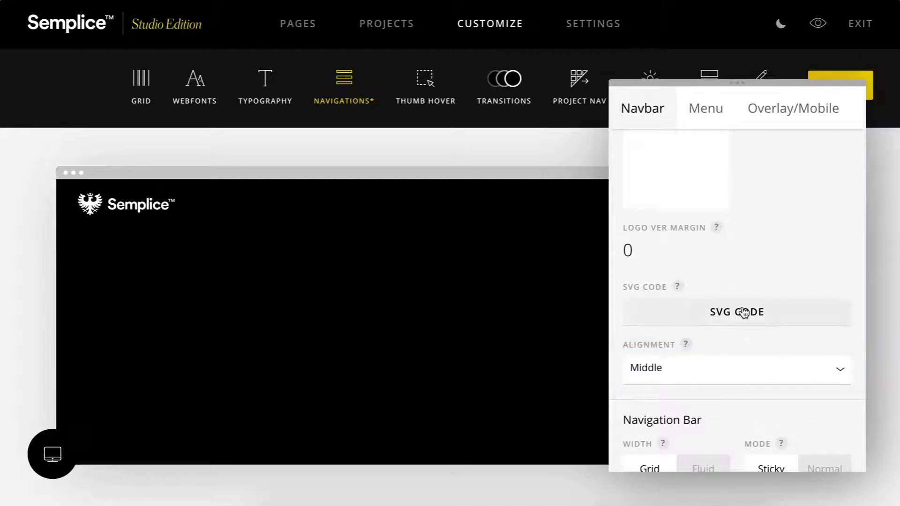
{"action": "scroll", "coordinate": [737, 310], "scroll_direction": "down", "scroll_amount": 5}
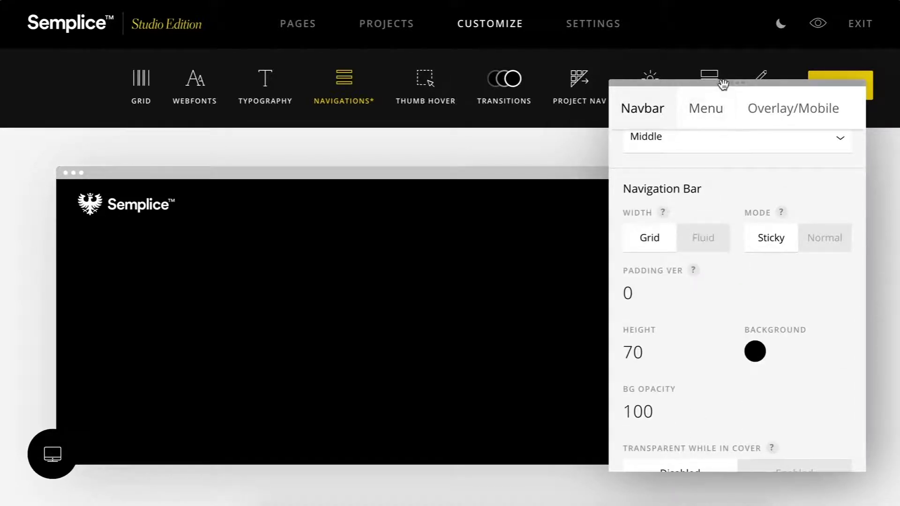
{"action": "left_click_drag", "start_coordinate": [724, 84], "coordinate": [519, 89]}
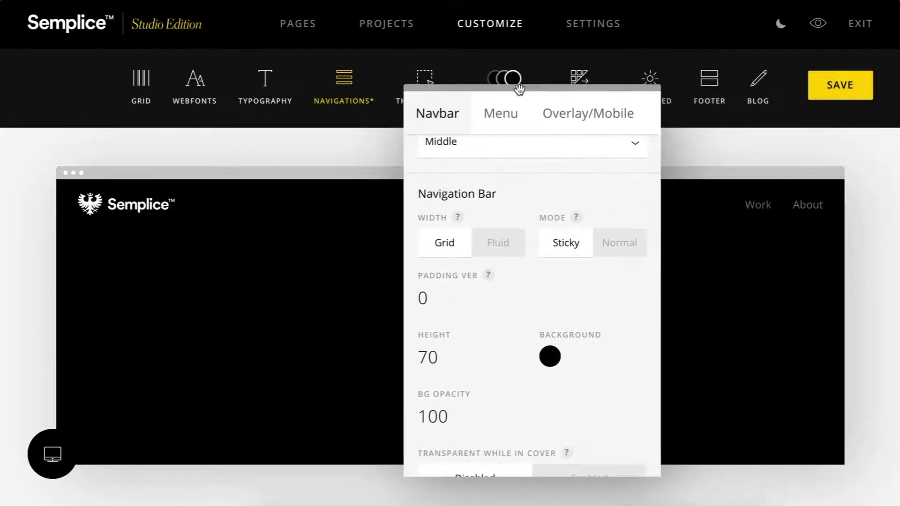
{"action": "left_click", "coordinate": [500, 243]}
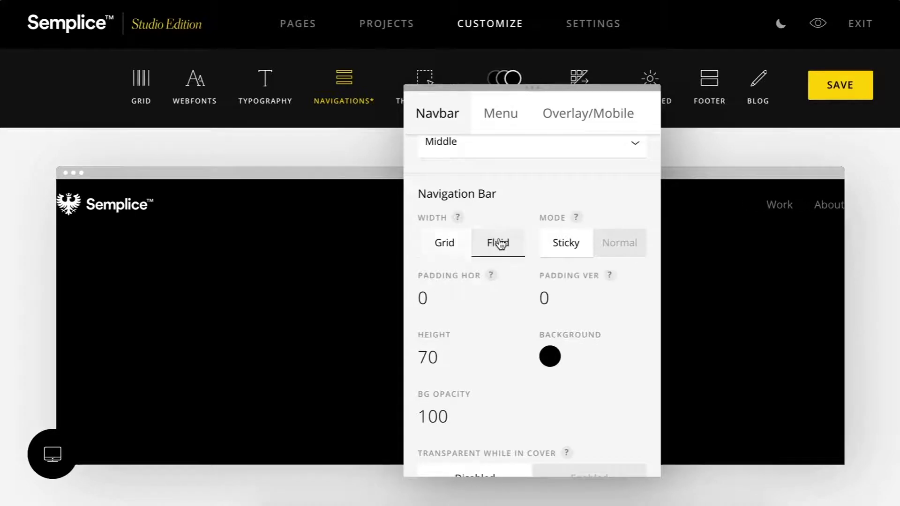
{"action": "left_click", "coordinate": [444, 248]}
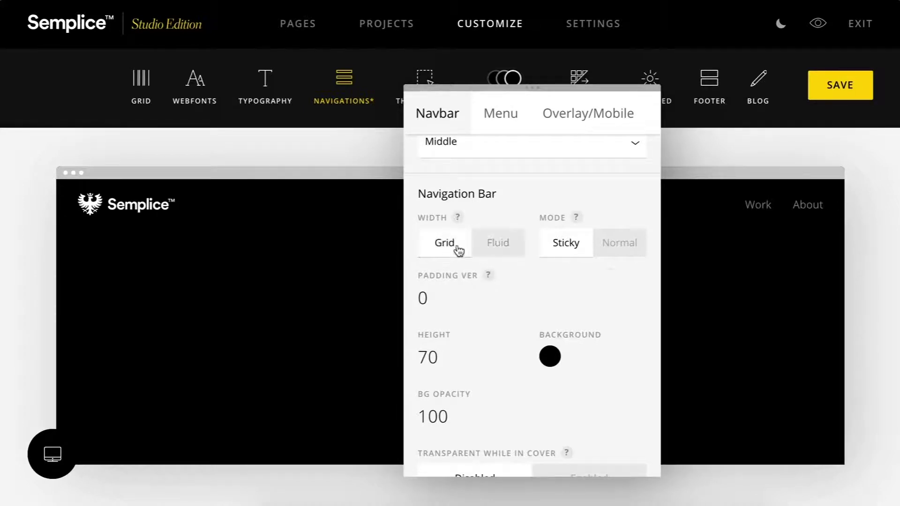
{"action": "left_click", "coordinate": [498, 243]}
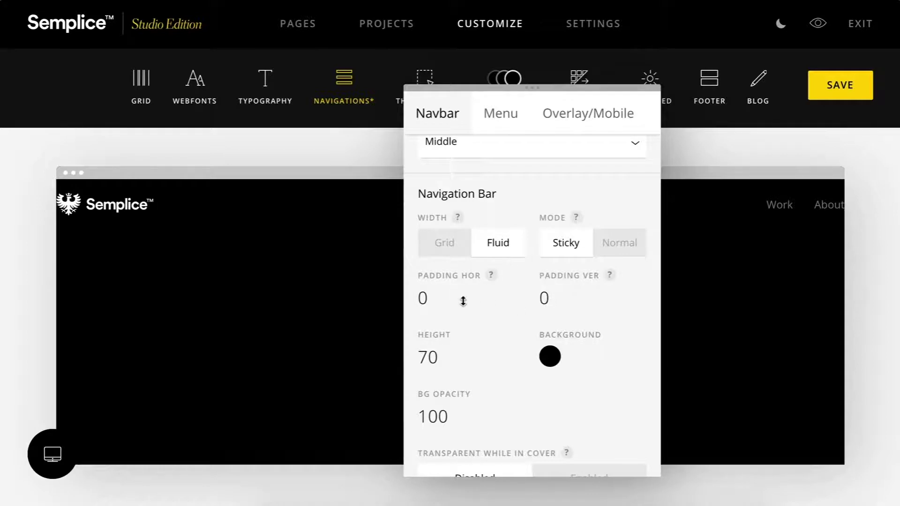
{"action": "mouse_move", "coordinate": [428, 296]}
{"action": "left_mouse_down"}
{"action": "mouse_move", "coordinate": [443, 220]}
{"action": "mouse_move", "coordinate": [434, 313]}
{"action": "mouse_move", "coordinate": [428, 297]}
{"action": "mouse_move", "coordinate": [446, 248]}
{"action": "mouse_move", "coordinate": [435, 296]}
{"action": "left_mouse_up"}
{"action": "left_click", "coordinate": [451, 250]}
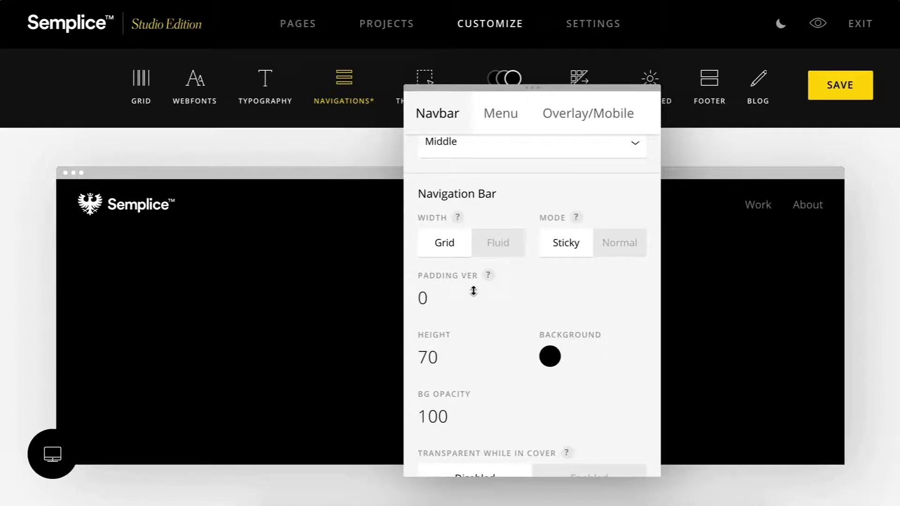
{"action": "scroll", "coordinate": [473, 291], "scroll_direction": "down", "scroll_amount": 2}
- Try larger vertical padding values on the navbar, then reset padding to 0
{"action": "double_click", "coordinate": [443, 275]}
{"action": "right_click", "coordinate": [443, 275]}
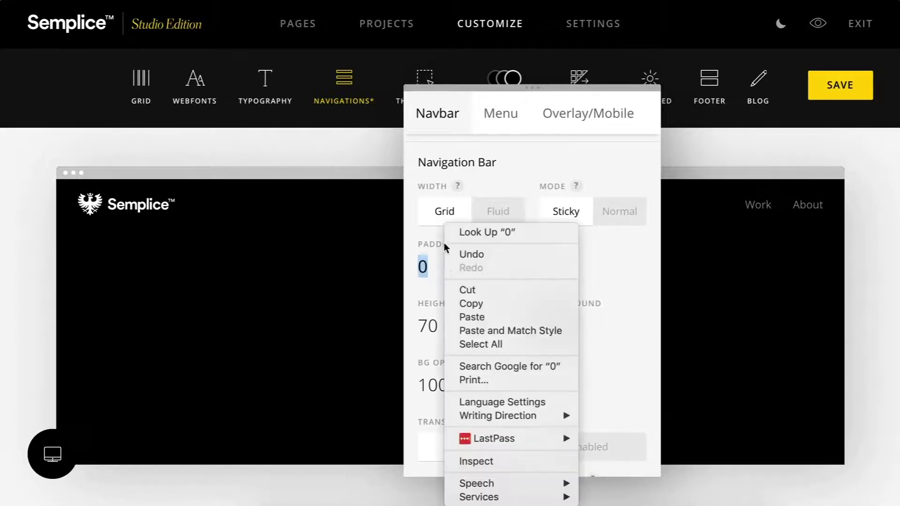
{"action": "left_click", "coordinate": [428, 268]}
{"action": "type", "text": "4"}
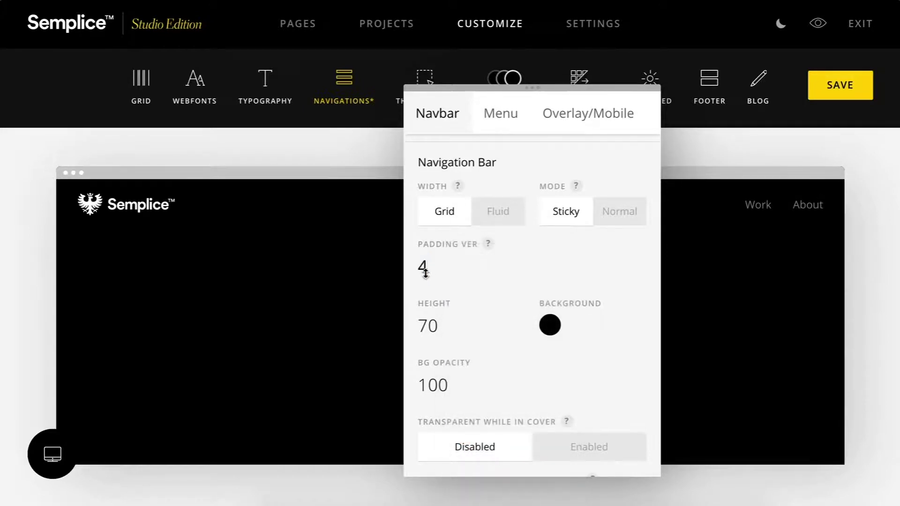
{"action": "mouse_move", "coordinate": [426, 274]}
{"action": "left_mouse_down"}
{"action": "mouse_move", "coordinate": [430, 241]}
{"action": "mouse_move", "coordinate": [428, 276]}
{"action": "left_mouse_up"}
{"action": "left_click_drag", "start_coordinate": [425, 280], "coordinate": [425, 282]}
- Raise the navbar height from 70 to 85, trying dark grey #2d2d2d before restoring black
{"action": "left_click", "coordinate": [550, 327]}
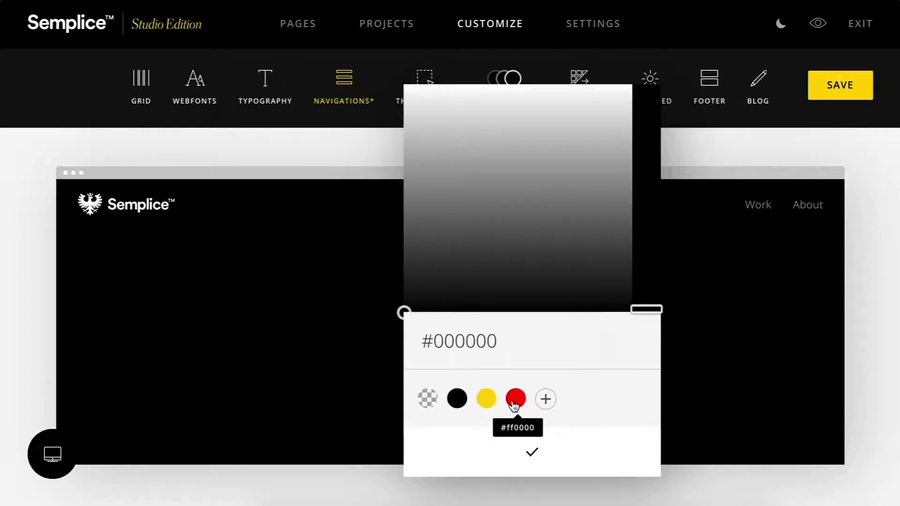
{"action": "left_click_drag", "start_coordinate": [474, 269], "coordinate": [384, 273]}
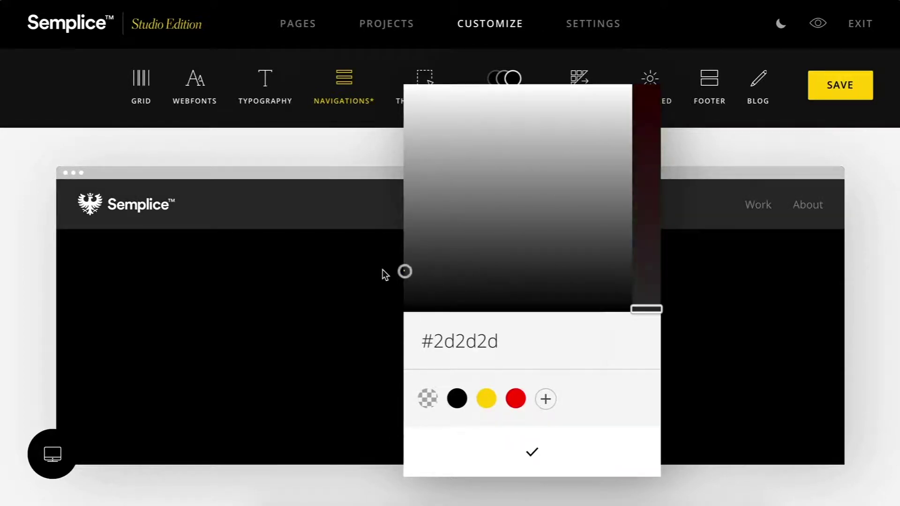
{"action": "left_click", "coordinate": [517, 448]}
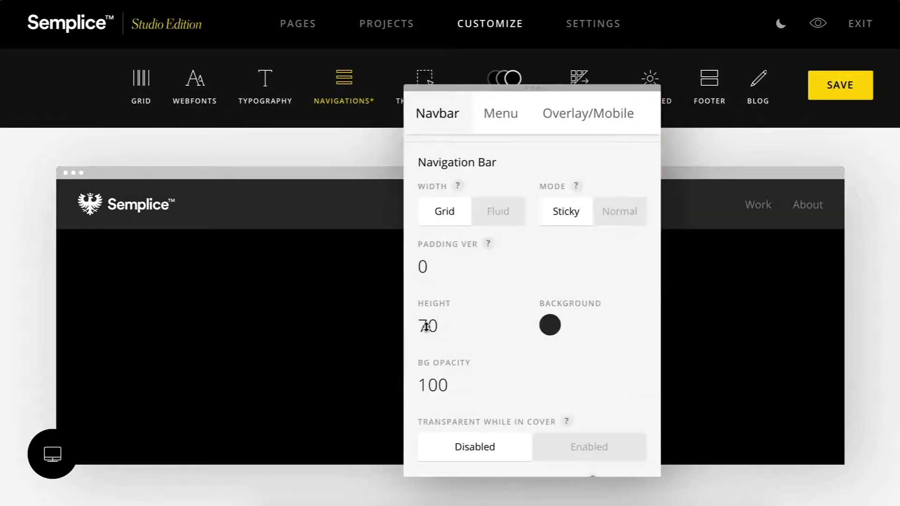
{"action": "left_click_drag", "start_coordinate": [427, 327], "coordinate": [454, 292]}
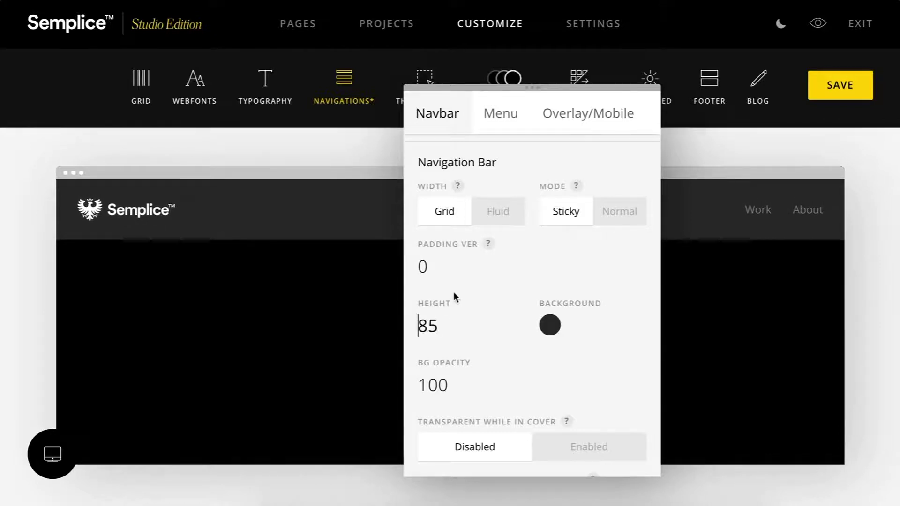
{"action": "left_click", "coordinate": [550, 325]}
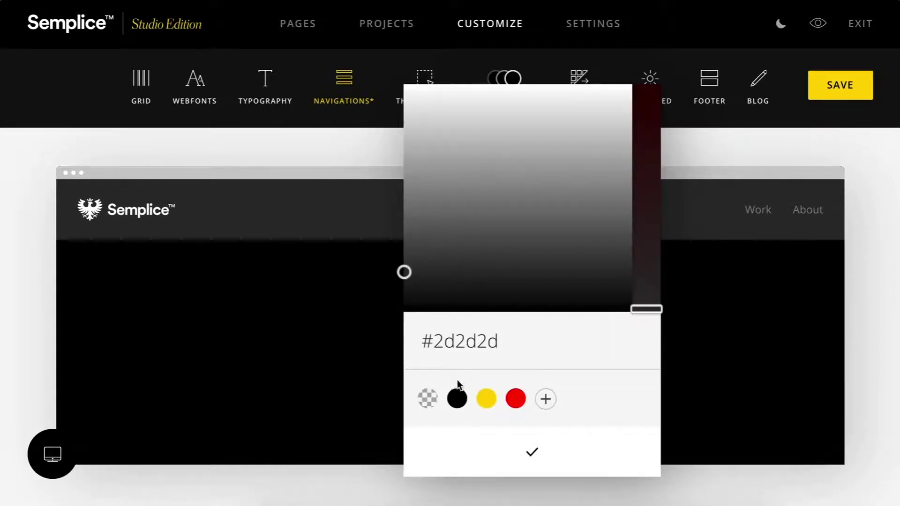
{"action": "left_click", "coordinate": [457, 396]}
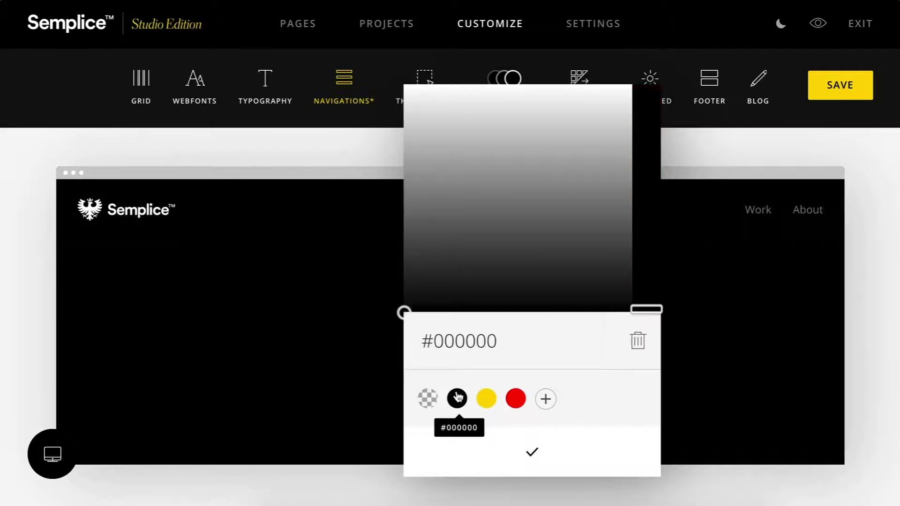
{"action": "left_click", "coordinate": [487, 457]}
{"action": "scroll", "coordinate": [498, 370], "scroll_direction": "down", "scroll_amount": 2}
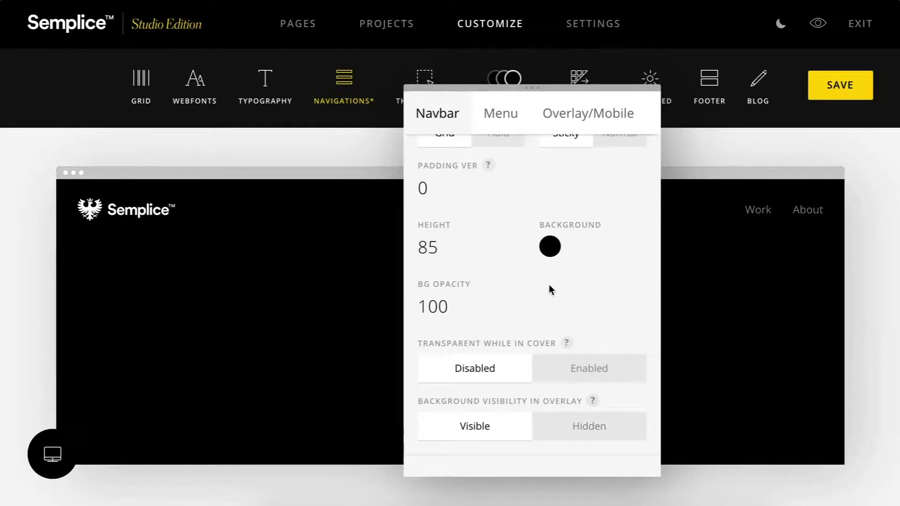
- Switch the menu to a hamburger icon and make the icon white (#ffffff)
{"action": "left_click", "coordinate": [501, 122]}
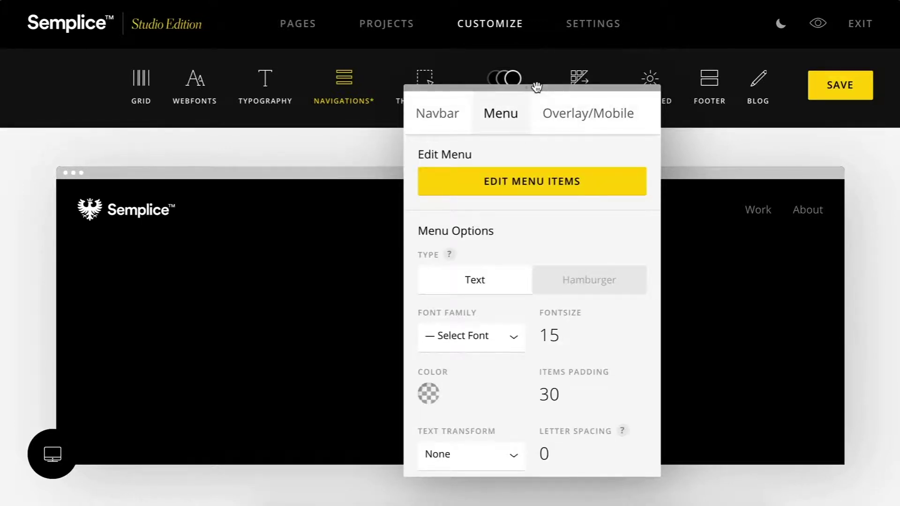
{"action": "left_click_drag", "start_coordinate": [513, 84], "coordinate": [372, 17]}
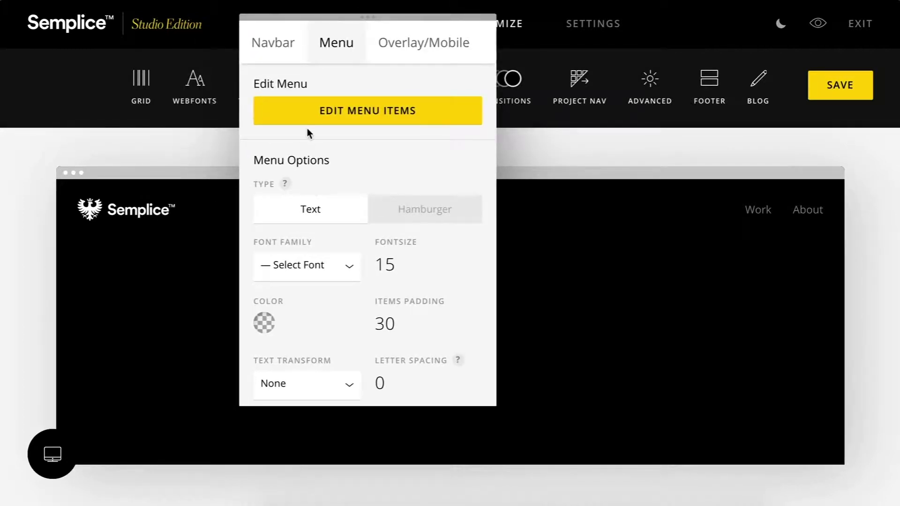
{"action": "scroll", "coordinate": [308, 128], "scroll_direction": "down", "scroll_amount": 1}
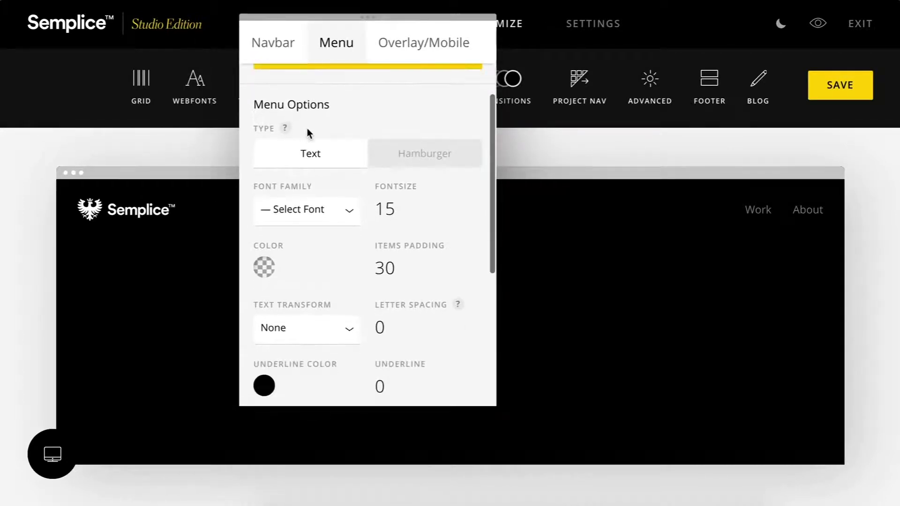
{"action": "left_click", "coordinate": [416, 153]}
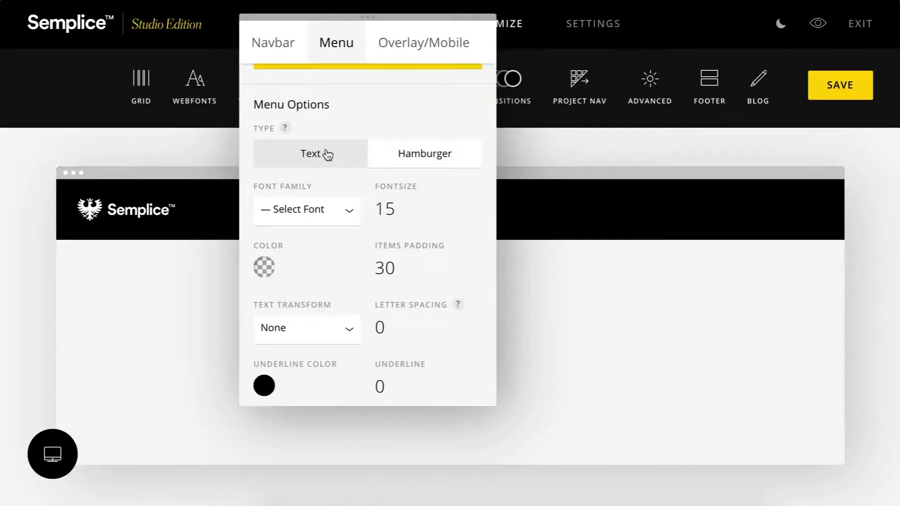
{"action": "left_click", "coordinate": [401, 54]}
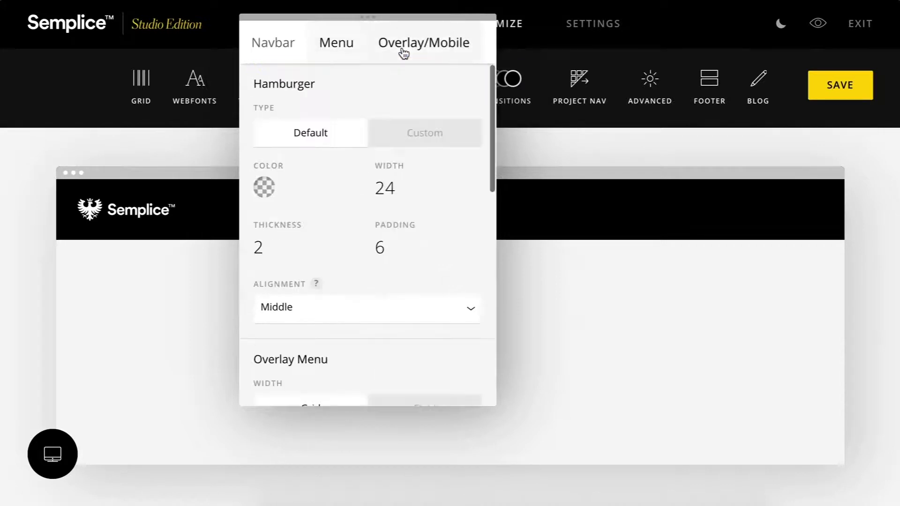
{"action": "left_click", "coordinate": [266, 188]}
{"action": "left_click", "coordinate": [295, 166]}
{"action": "left_click_drag", "start_coordinate": [294, 166], "coordinate": [238, 15]}
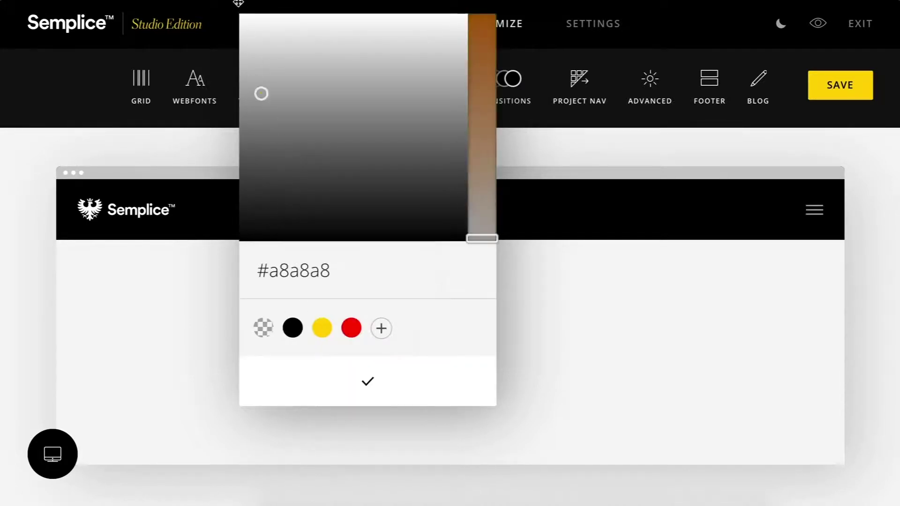
{"action": "left_click", "coordinate": [310, 377]}
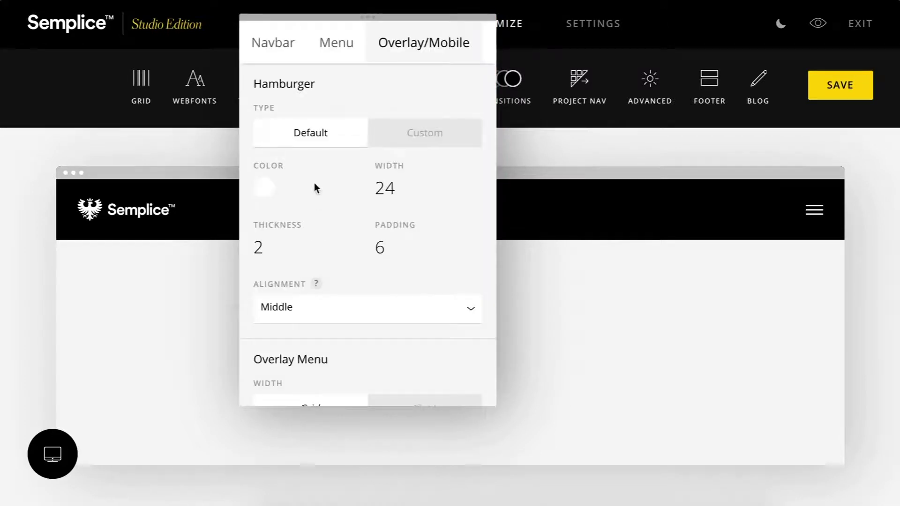
- Compare hamburger and text styles, settling on Text menu type with Work and About links
{"action": "left_click", "coordinate": [349, 40]}
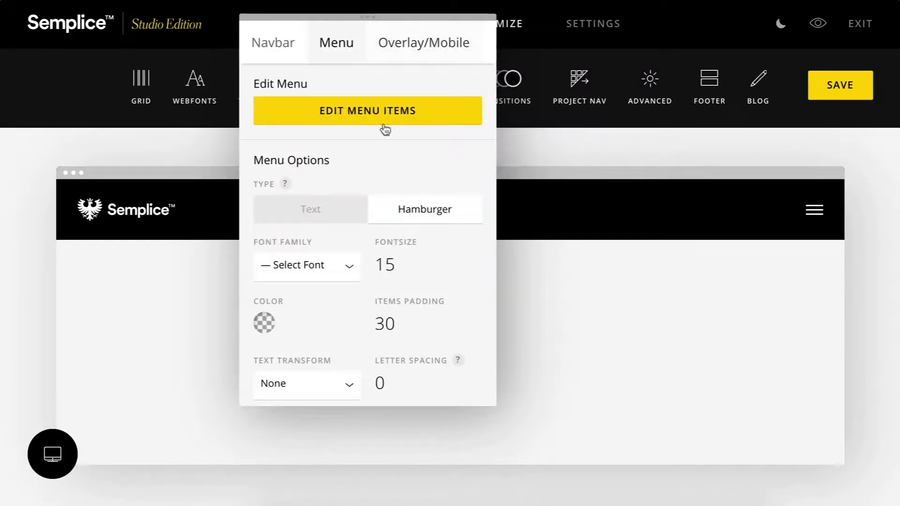
{"action": "left_click", "coordinate": [336, 213]}
{"action": "left_click", "coordinate": [406, 206]}
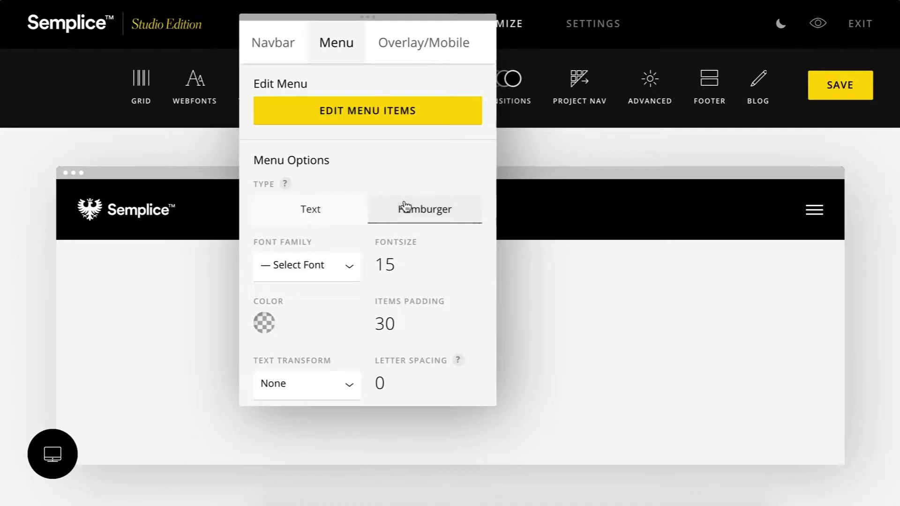
{"action": "left_click", "coordinate": [320, 207]}
{"action": "left_click", "coordinate": [405, 208]}
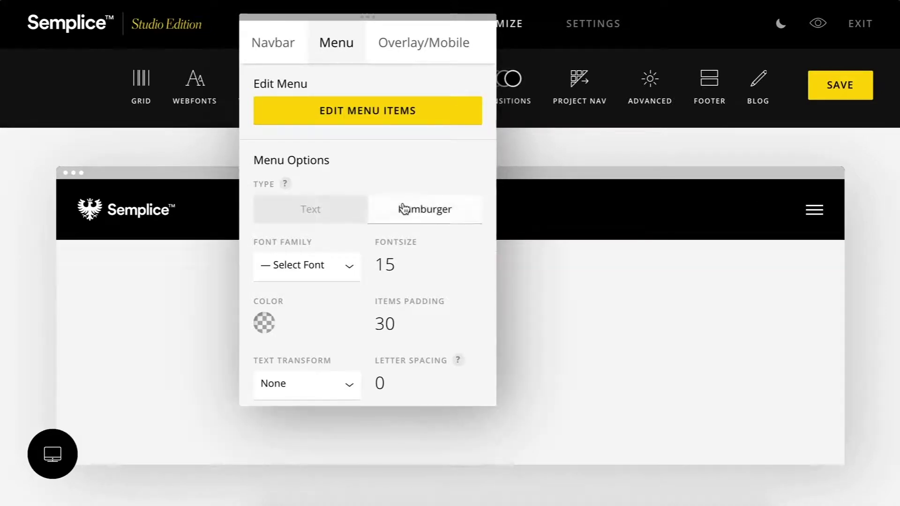
{"action": "left_click", "coordinate": [336, 209]}
- Give the menu links Maison Neue Light at font size 19, after trying Bold and Demi
{"action": "scroll", "coordinate": [379, 249], "scroll_direction": "down", "scroll_amount": 1}
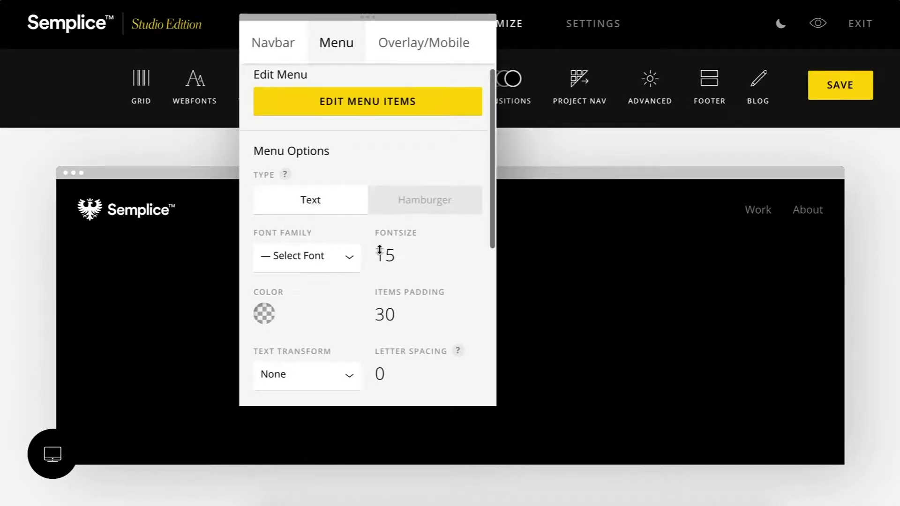
{"action": "left_click", "coordinate": [331, 242]}
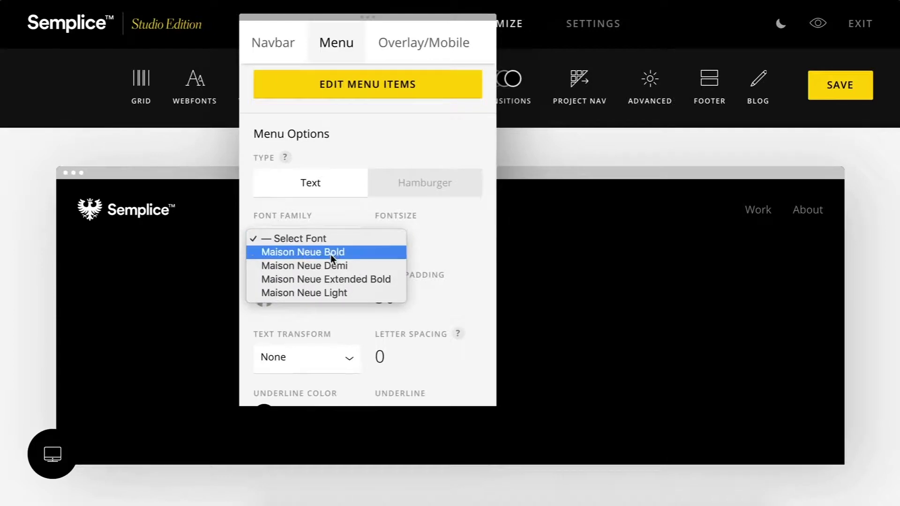
{"action": "left_click", "coordinate": [331, 253]}
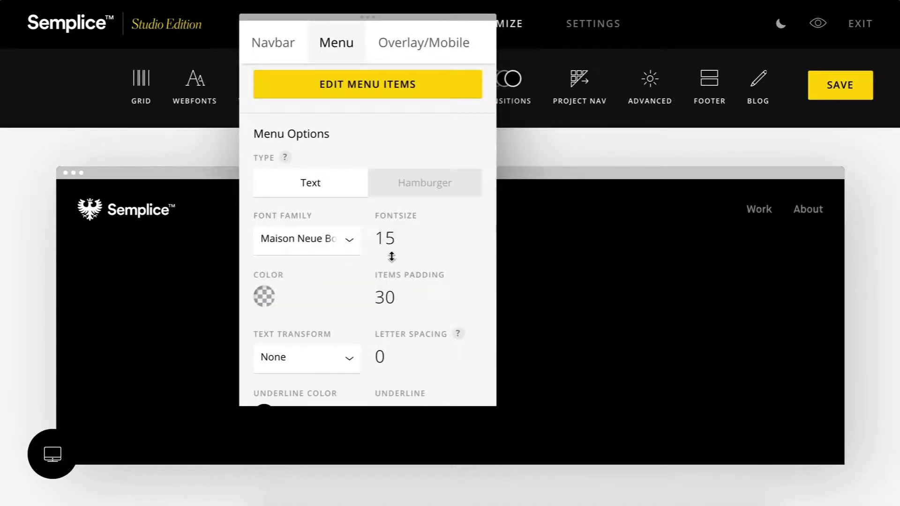
{"action": "left_click", "coordinate": [314, 245]}
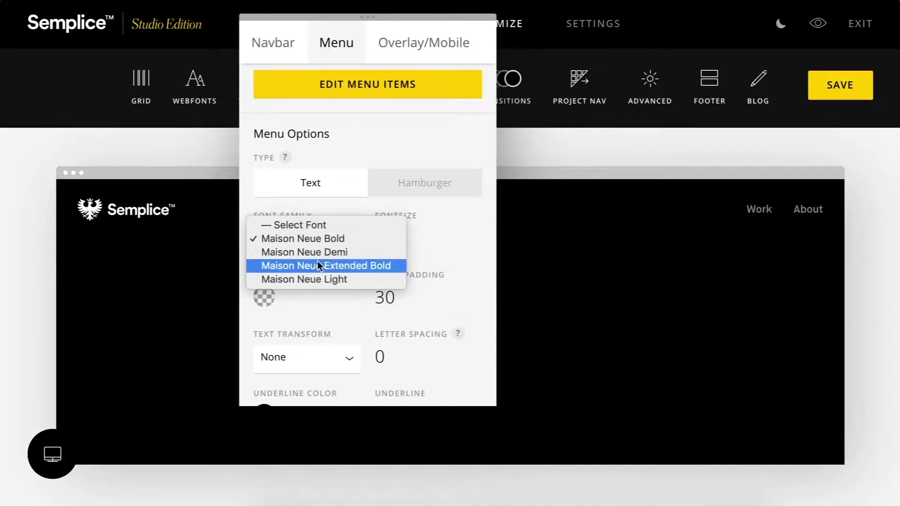
{"action": "key", "text": "Escape"}
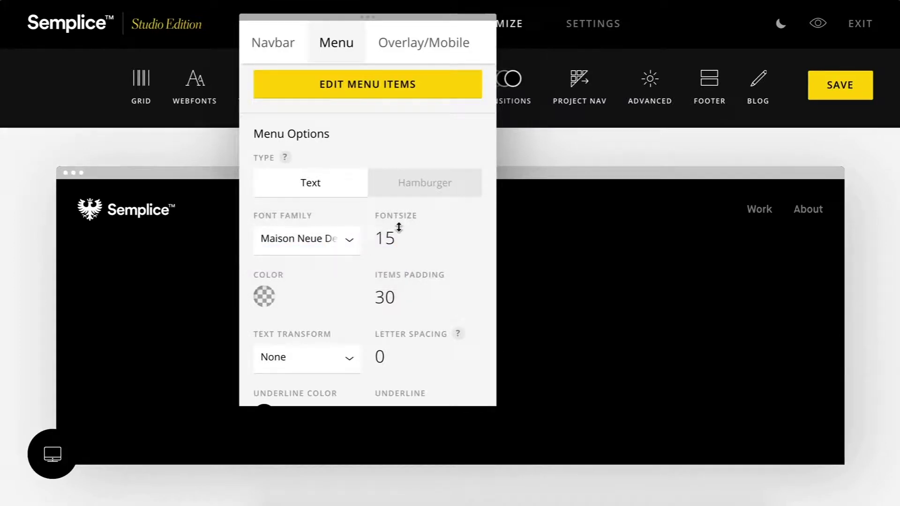
{"action": "left_click_drag", "start_coordinate": [394, 234], "coordinate": [400, 217]}
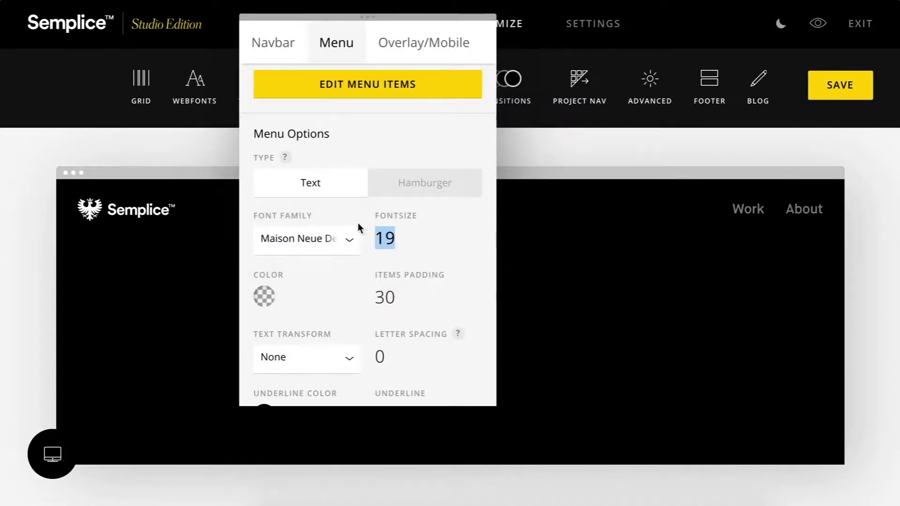
{"action": "left_click", "coordinate": [330, 238]}
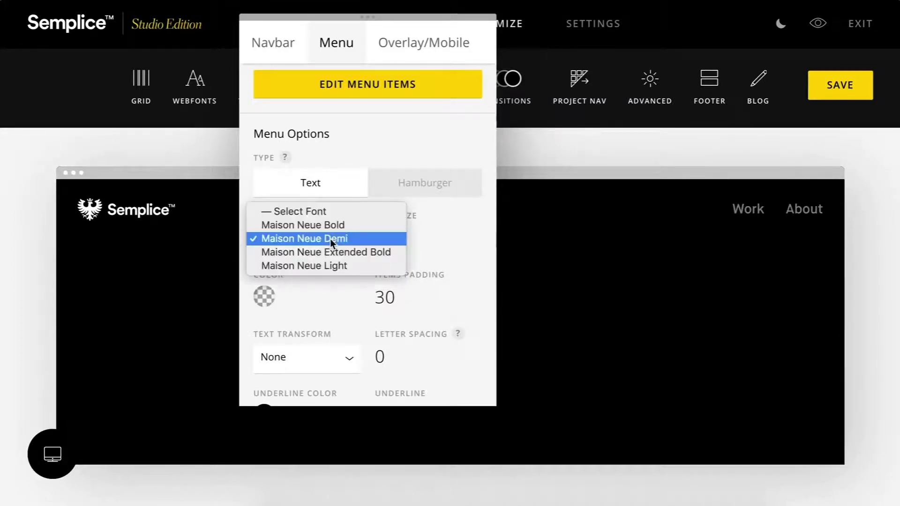
{"action": "left_click", "coordinate": [331, 265]}
- Make the menu link colour white (#ffffff) and try item padding values, leaving it at 30
{"action": "left_click", "coordinate": [264, 296]}
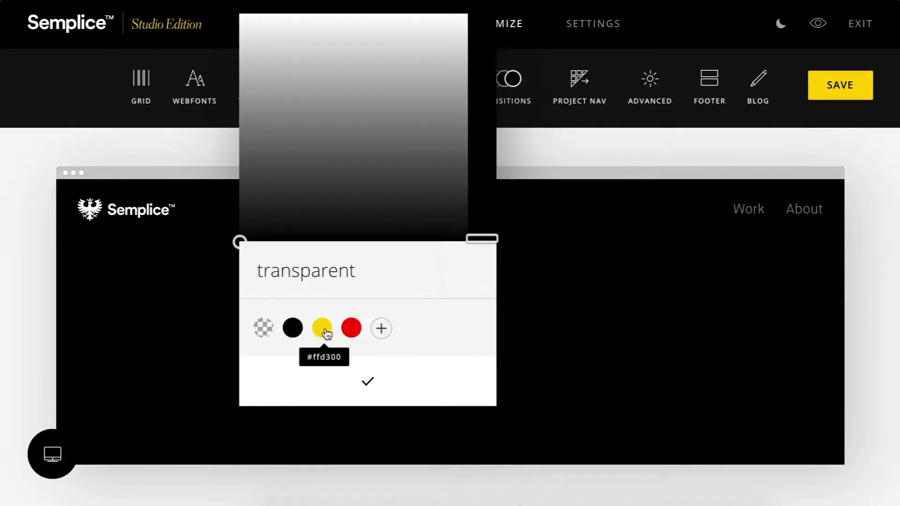
{"action": "left_click_drag", "start_coordinate": [323, 155], "coordinate": [227, 2]}
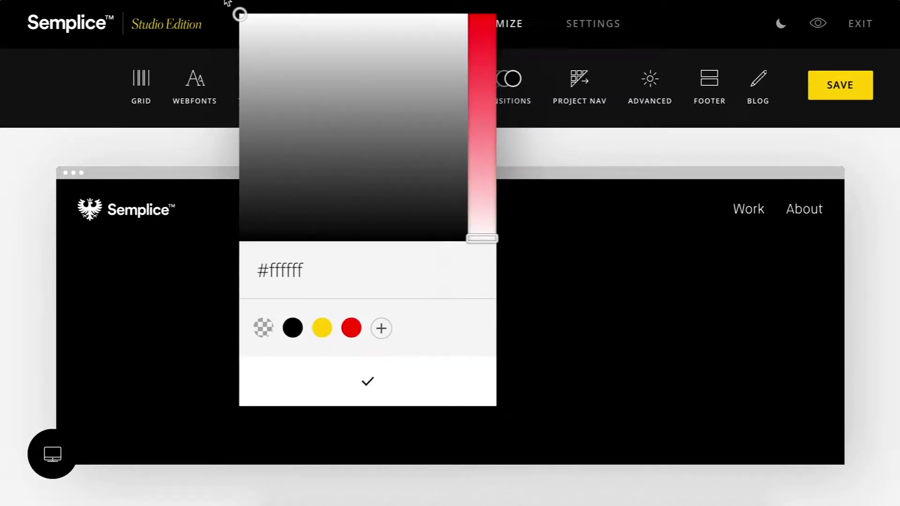
{"action": "left_click", "coordinate": [368, 381]}
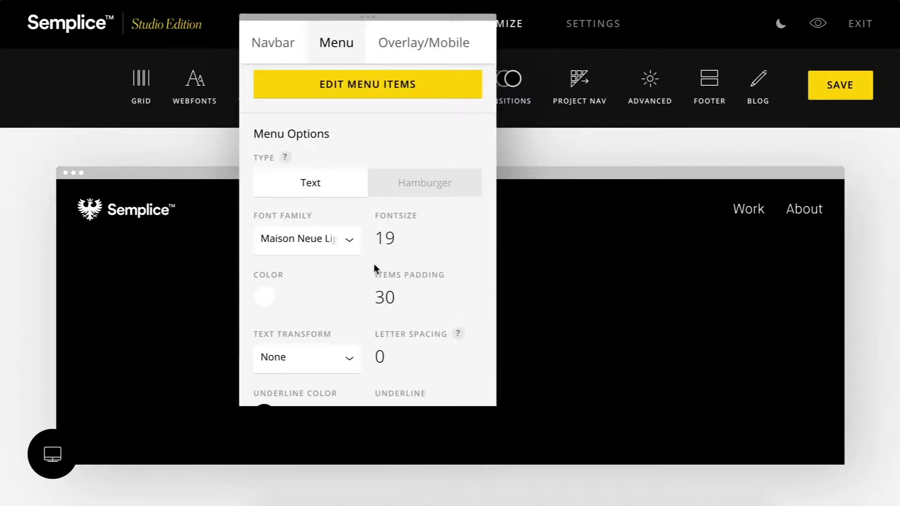
{"action": "scroll", "coordinate": [374, 266], "scroll_direction": "down", "scroll_amount": 3}
{"action": "mouse_move", "coordinate": [381, 207]}
{"action": "left_mouse_down"}
{"action": "mouse_move", "coordinate": [380, 192]}
{"action": "mouse_move", "coordinate": [380, 236]}
{"action": "mouse_move", "coordinate": [381, 171]}
{"action": "mouse_move", "coordinate": [380, 205]}
{"action": "left_mouse_up"}
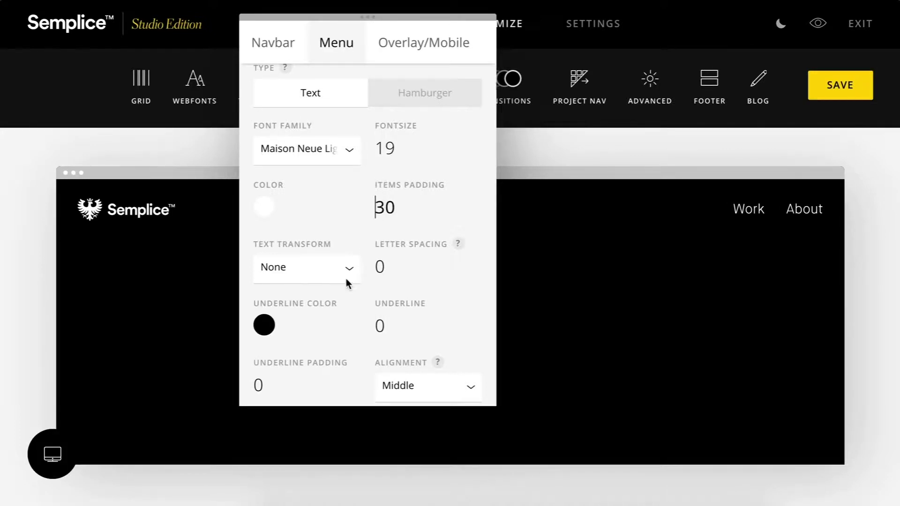
- Give Work and About a yellow #ffd300 mouseover text colour, keeping mobile hamburger fallback on
{"action": "scroll", "coordinate": [348, 317], "scroll_direction": "down", "scroll_amount": 5}
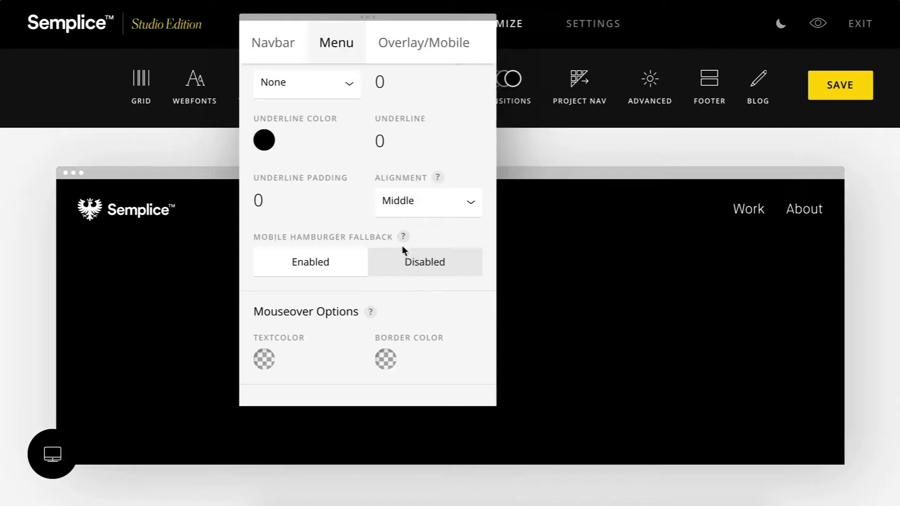
{"action": "left_click", "coordinate": [406, 273]}
{"action": "left_click", "coordinate": [265, 360]}
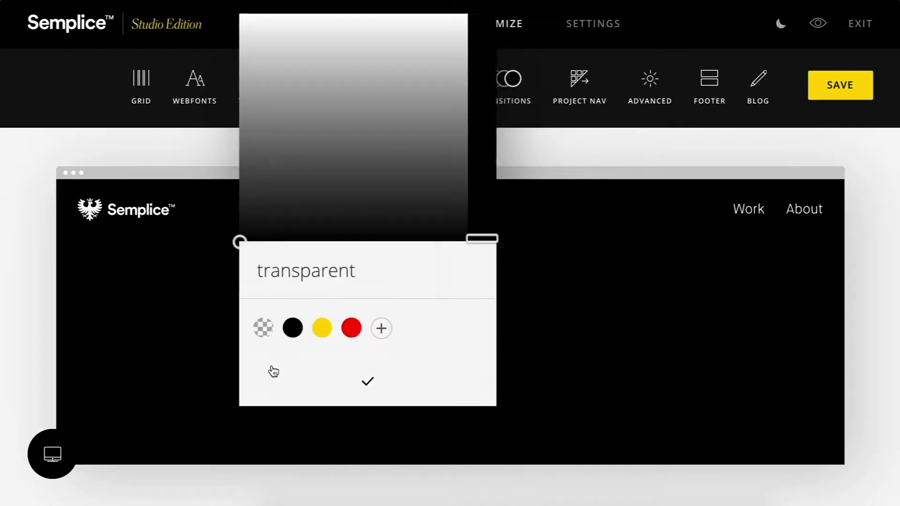
{"action": "left_click", "coordinate": [322, 328]}
{"action": "left_click", "coordinate": [366, 382]}
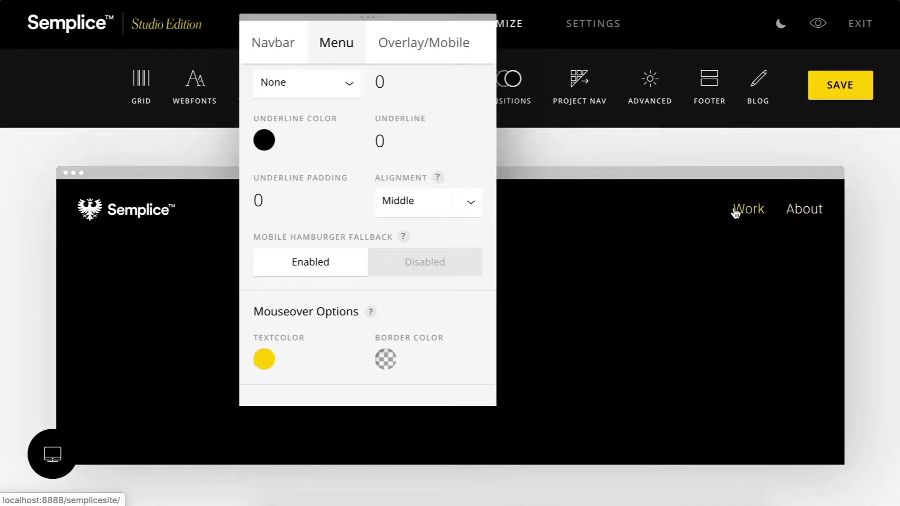
{"action": "scroll", "coordinate": [383, 261], "scroll_direction": "up", "scroll_amount": 6}
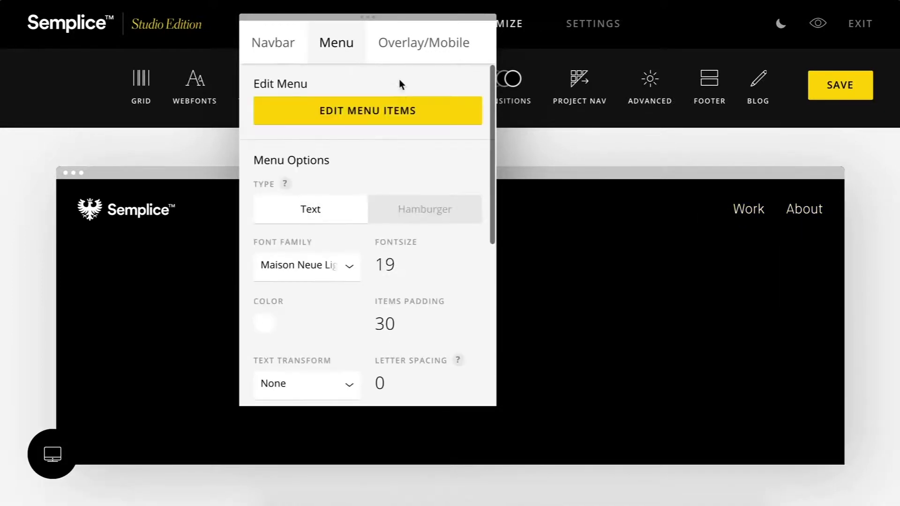
- Set the overlay menu background colour to black
{"action": "left_click", "coordinate": [411, 59]}
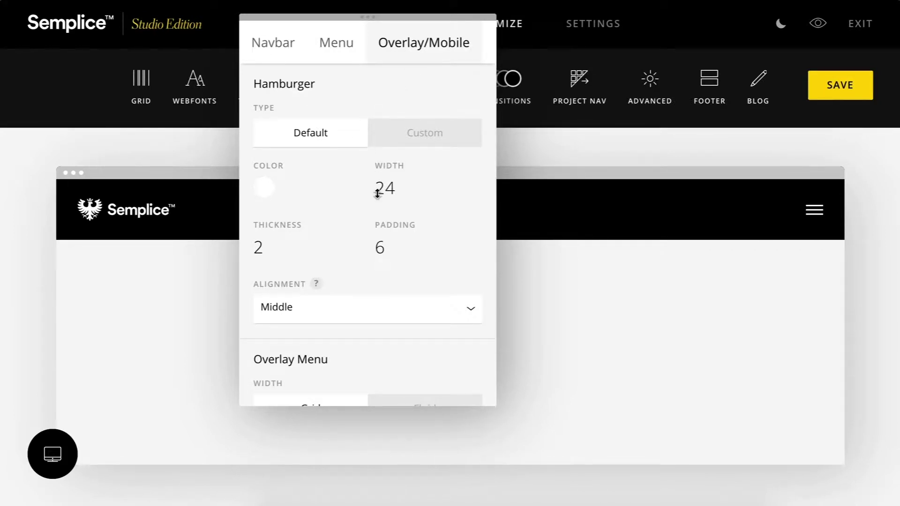
{"action": "scroll", "coordinate": [378, 192], "scroll_direction": "down", "scroll_amount": 4}
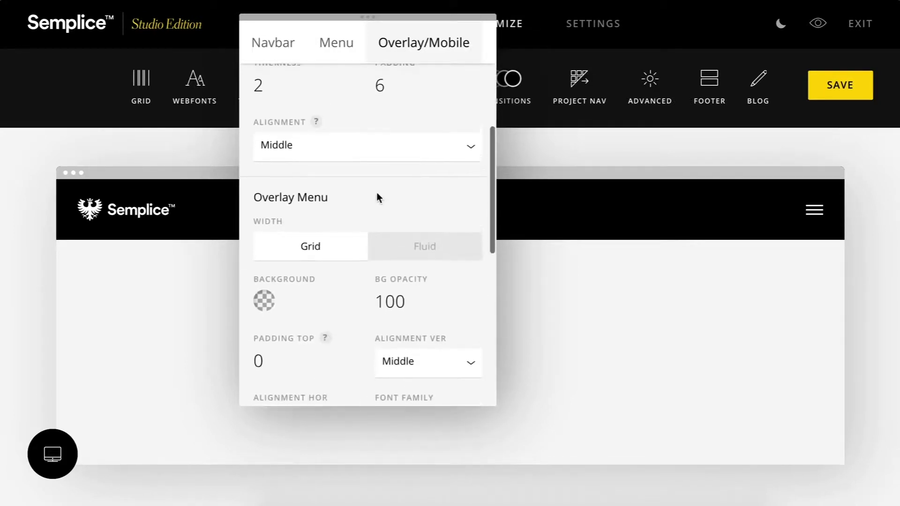
{"action": "scroll", "coordinate": [377, 197], "scroll_direction": "down", "scroll_amount": 1}
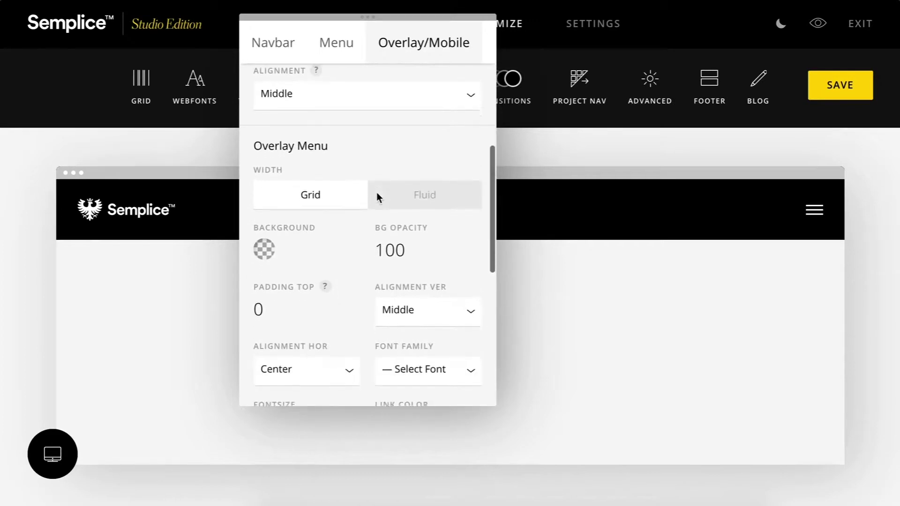
{"action": "left_click", "coordinate": [265, 248]}
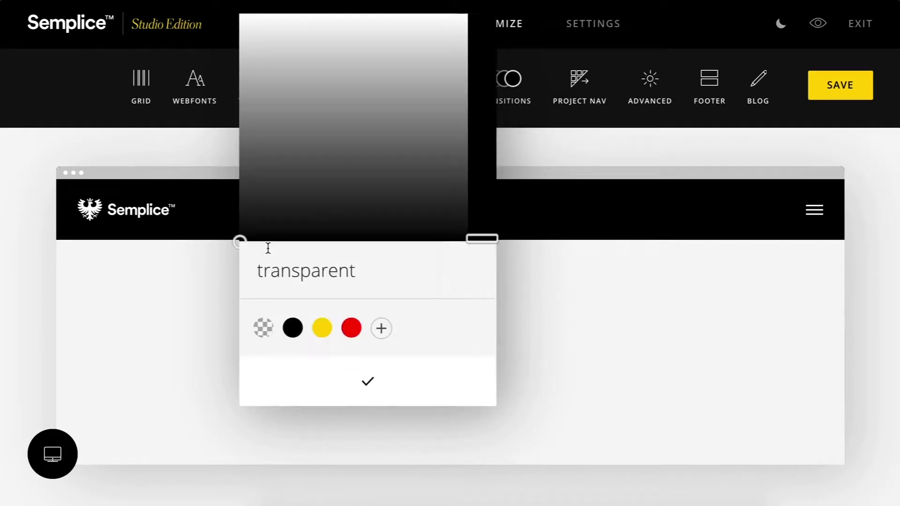
{"action": "left_click", "coordinate": [292, 330]}
{"action": "left_click", "coordinate": [322, 371]}
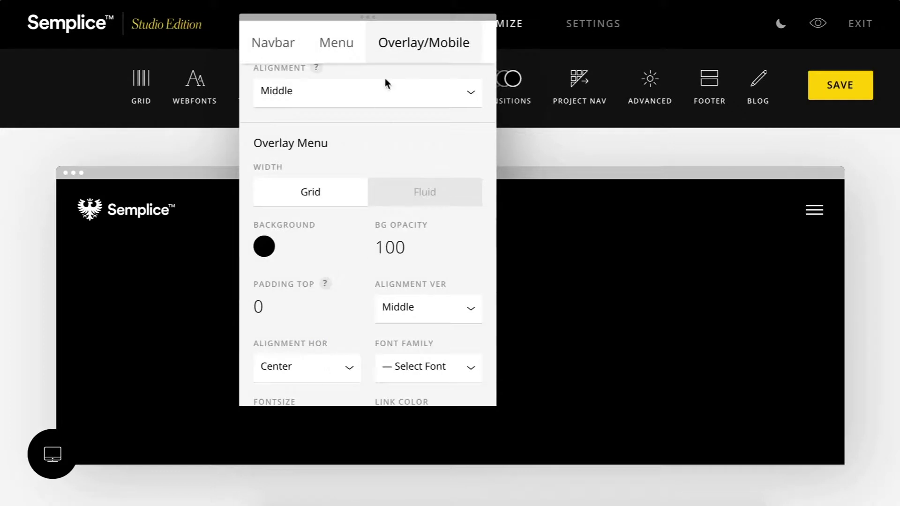
{"action": "left_click_drag", "start_coordinate": [392, 16], "coordinate": [251, 14]}
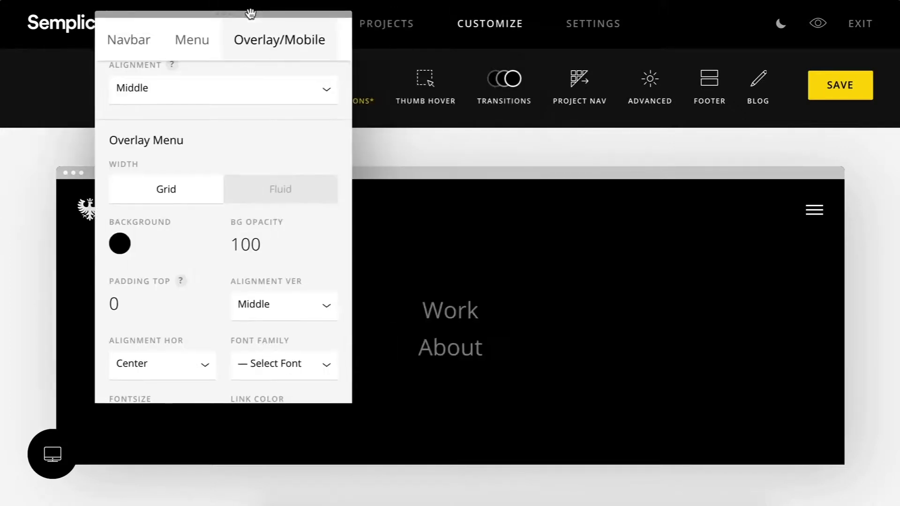
- Make the overlay Work and About links white in Maison Neue Light
{"action": "scroll", "coordinate": [242, 229], "scroll_direction": "down", "scroll_amount": 5}
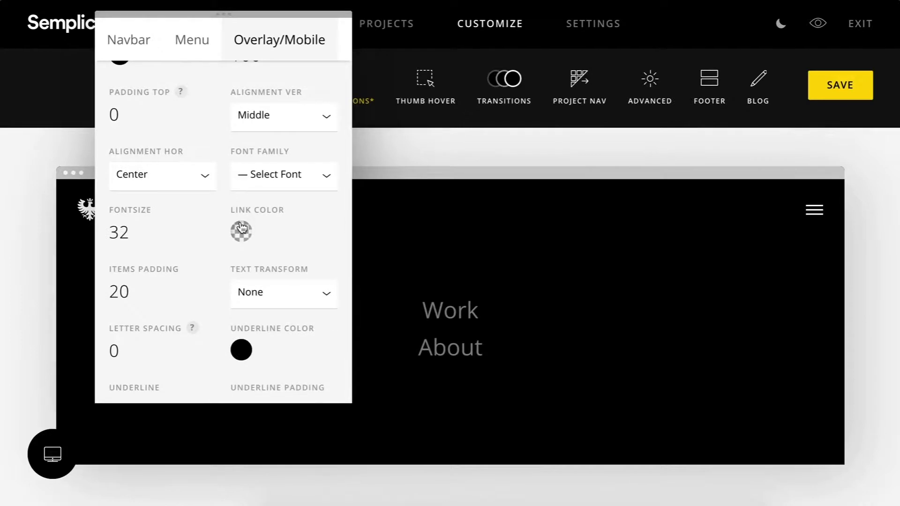
{"action": "left_click", "coordinate": [241, 230]}
{"action": "left_click_drag", "start_coordinate": [148, 99], "coordinate": [95, 11]}
{"action": "left_click", "coordinate": [216, 387]}
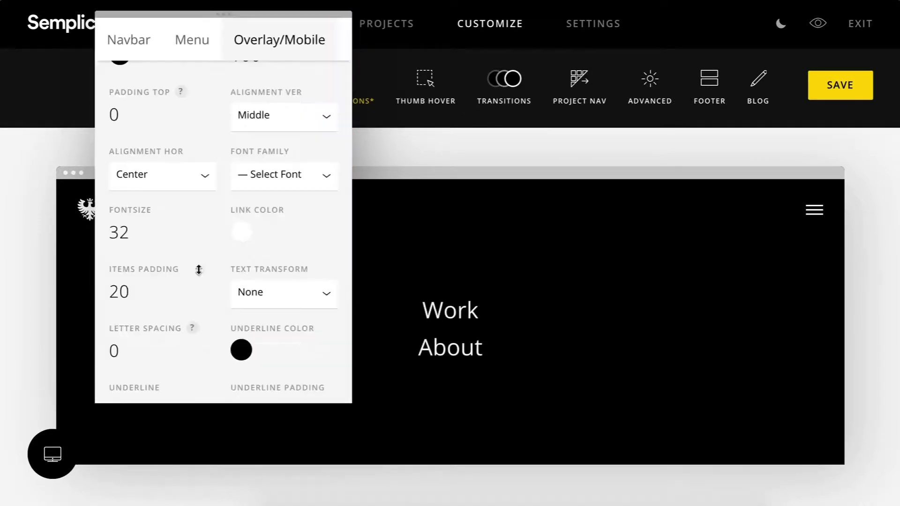
{"action": "scroll", "coordinate": [196, 233], "scroll_direction": "down", "scroll_amount": 1}
{"action": "scroll", "coordinate": [196, 234], "scroll_direction": "up", "scroll_amount": 1}
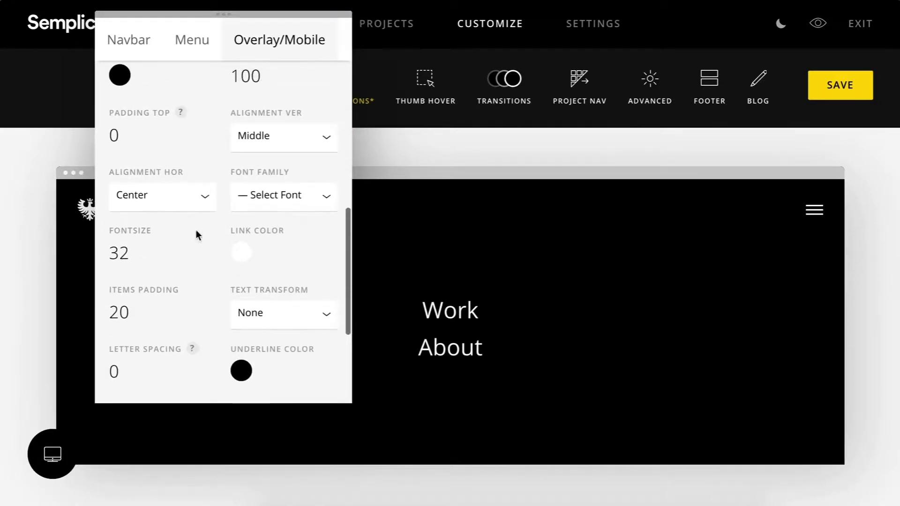
{"action": "left_click", "coordinate": [276, 192]}
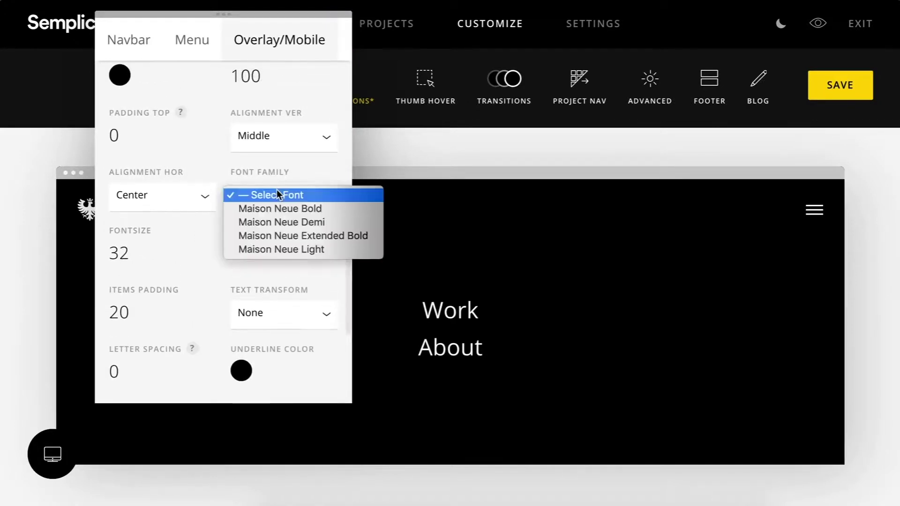
{"action": "left_click", "coordinate": [286, 250]}
- Set the overlay links' mouseover text colour to yellow #ffd300
{"action": "scroll", "coordinate": [219, 251], "scroll_direction": "down", "scroll_amount": 3}
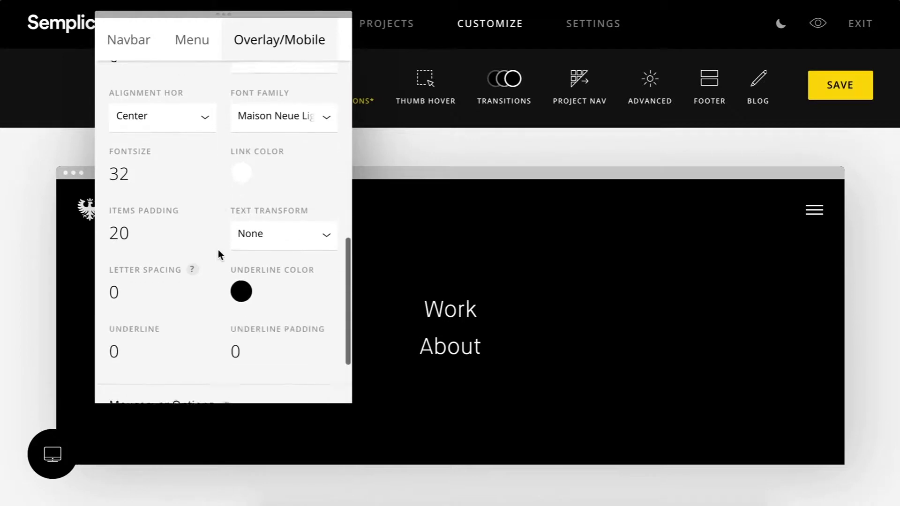
{"action": "scroll", "coordinate": [218, 254], "scroll_direction": "down", "scroll_amount": 1}
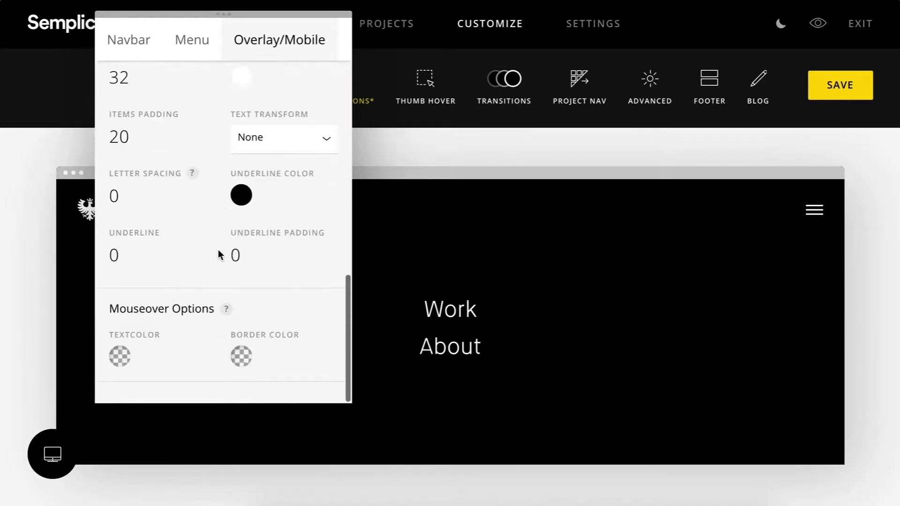
{"action": "left_click", "coordinate": [119, 356]}
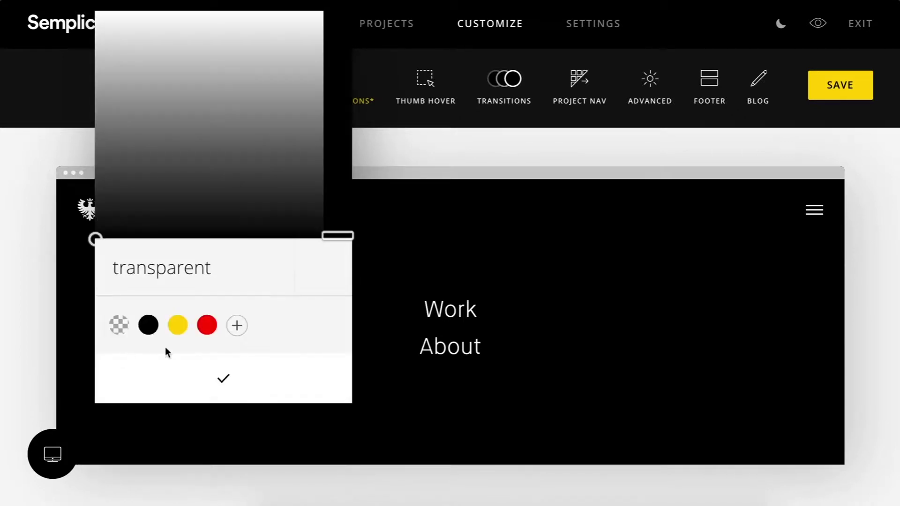
{"action": "left_click", "coordinate": [178, 325]}
{"action": "left_click", "coordinate": [217, 378]}
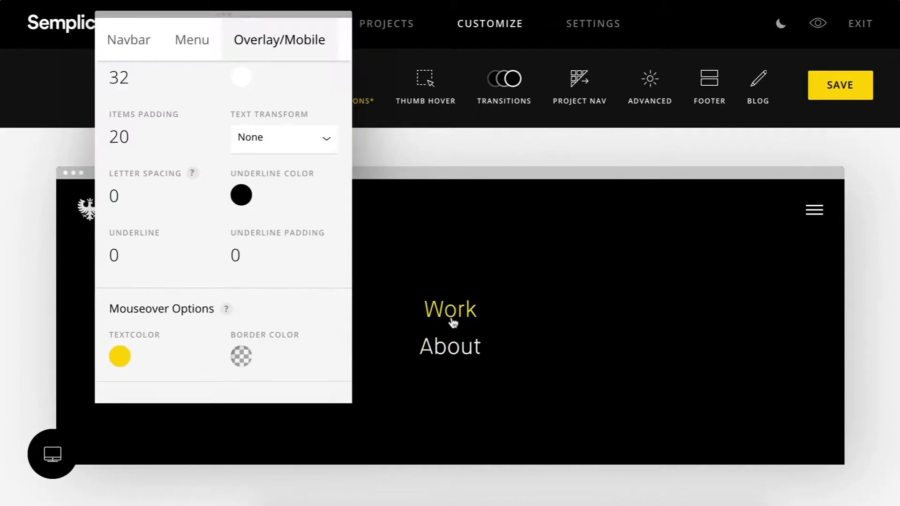
{"action": "scroll", "coordinate": [280, 287], "scroll_direction": "up", "scroll_amount": 6}
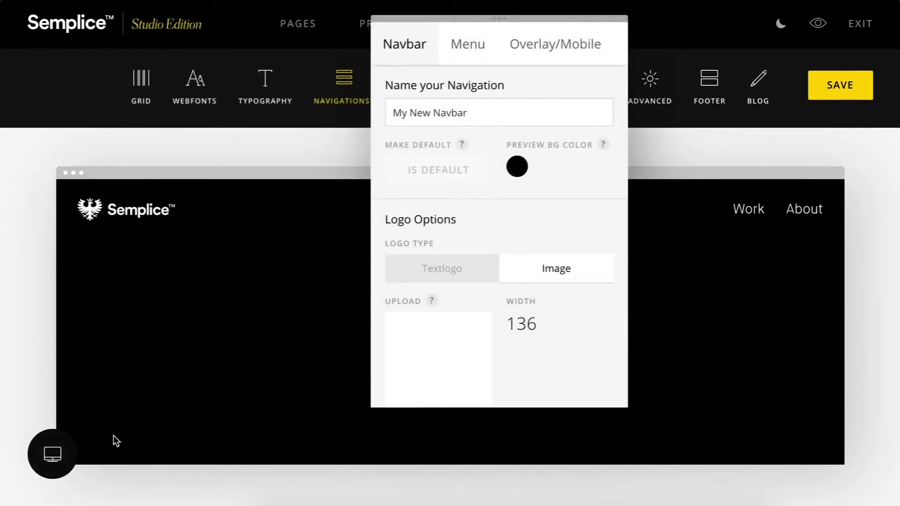
- Switch the navbar preview to Tablet Portrait with the settings panel fully visible
{"action": "left_click", "coordinate": [55, 457]}
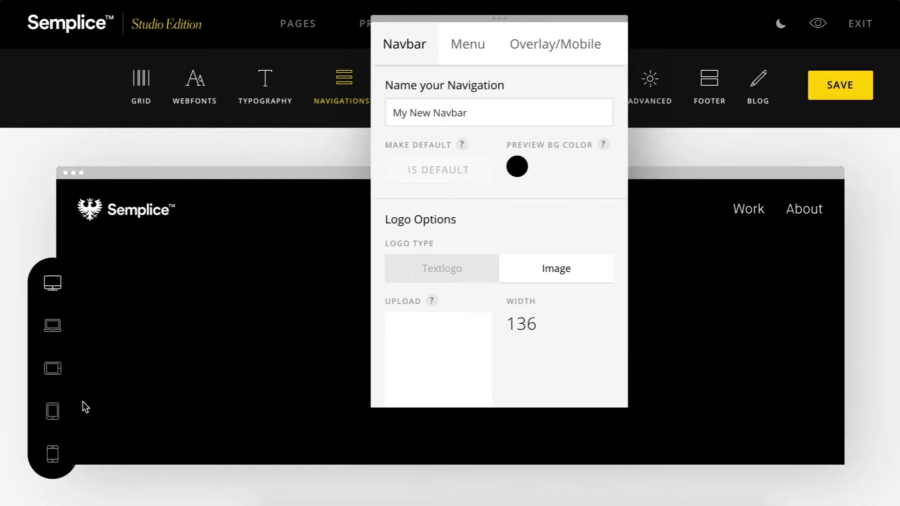
{"action": "left_click", "coordinate": [60, 326]}
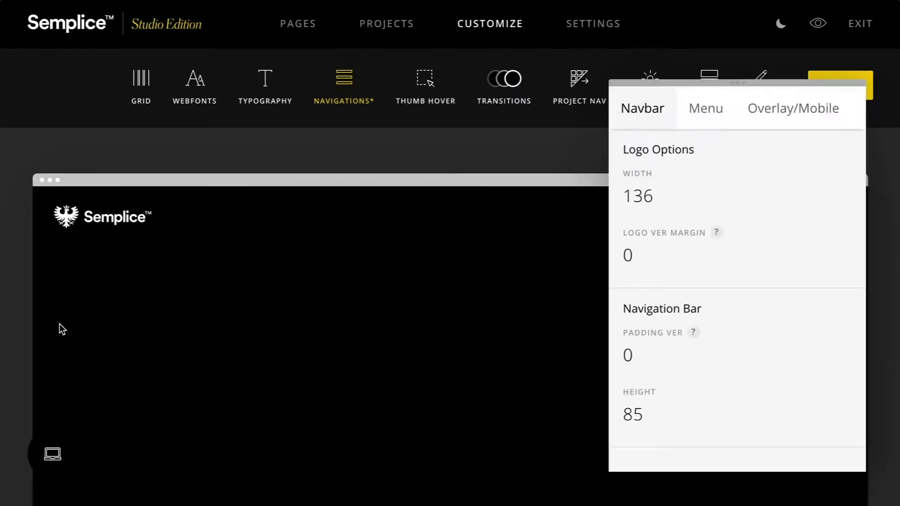
{"action": "left_click", "coordinate": [61, 460]}
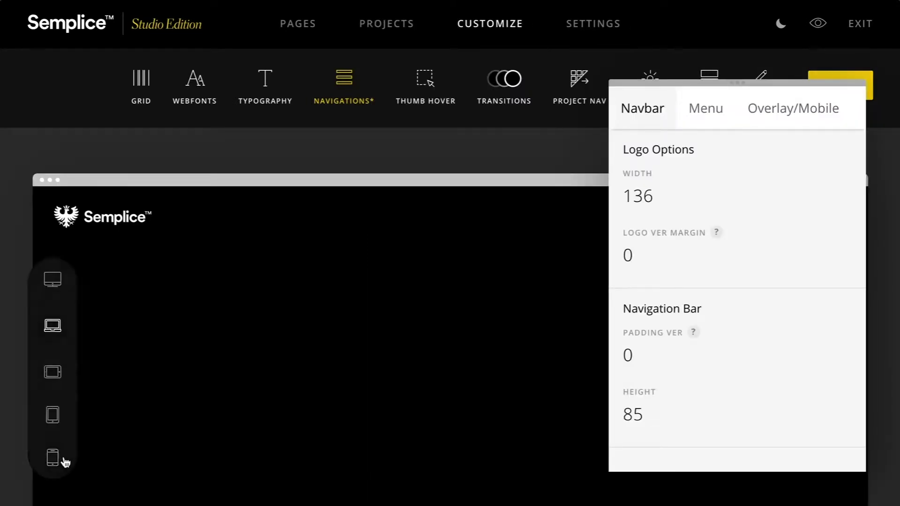
{"action": "left_click", "coordinate": [57, 414]}
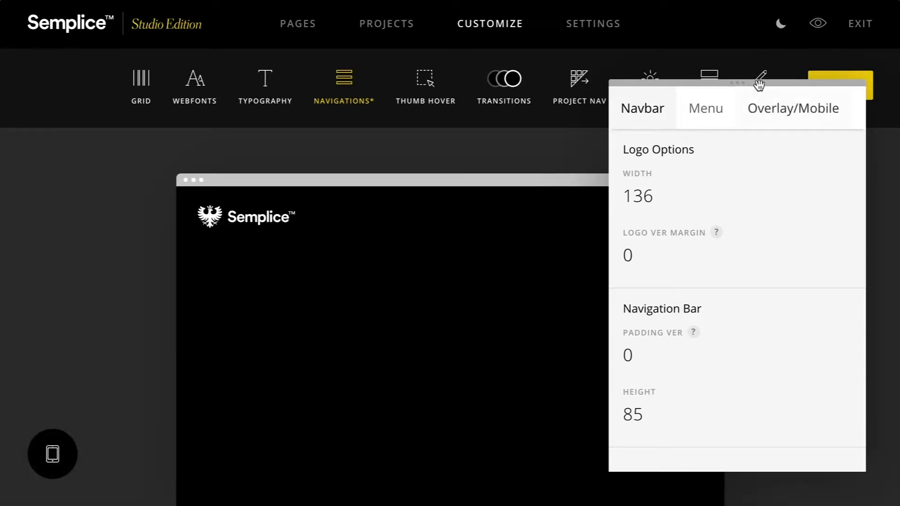
{"action": "left_click_drag", "start_coordinate": [760, 84], "coordinate": [480, 82]}
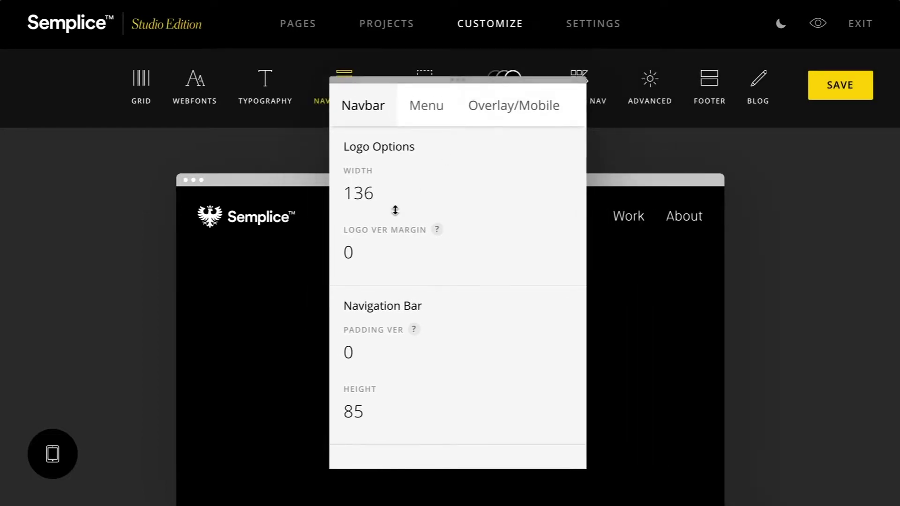
- Set the tablet logo width to 128 and the navbar height to 90
{"action": "left_click", "coordinate": [375, 196]}
{"action": "left_click_drag", "start_coordinate": [379, 169], "coordinate": [366, 215]}
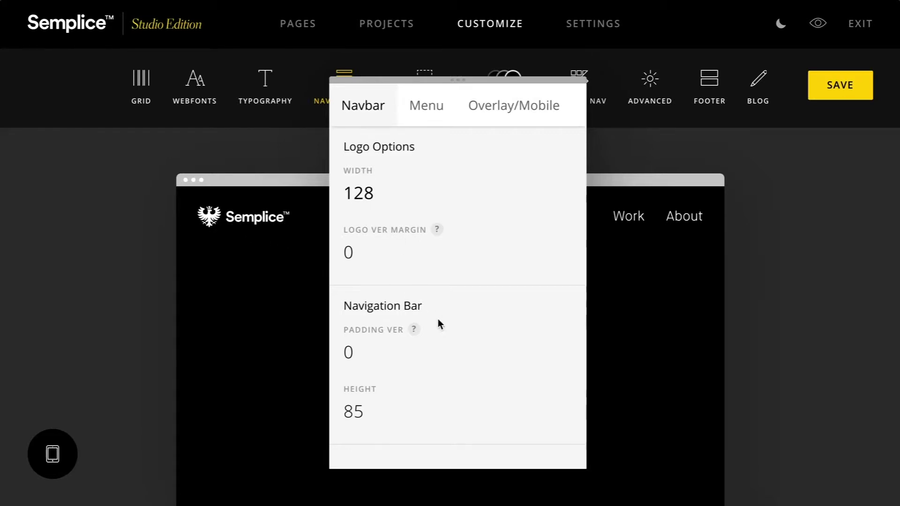
{"action": "mouse_move", "coordinate": [363, 403]}
{"action": "left_mouse_down"}
{"action": "mouse_move", "coordinate": [368, 338]}
{"action": "mouse_move", "coordinate": [367, 394]}
{"action": "left_mouse_up"}
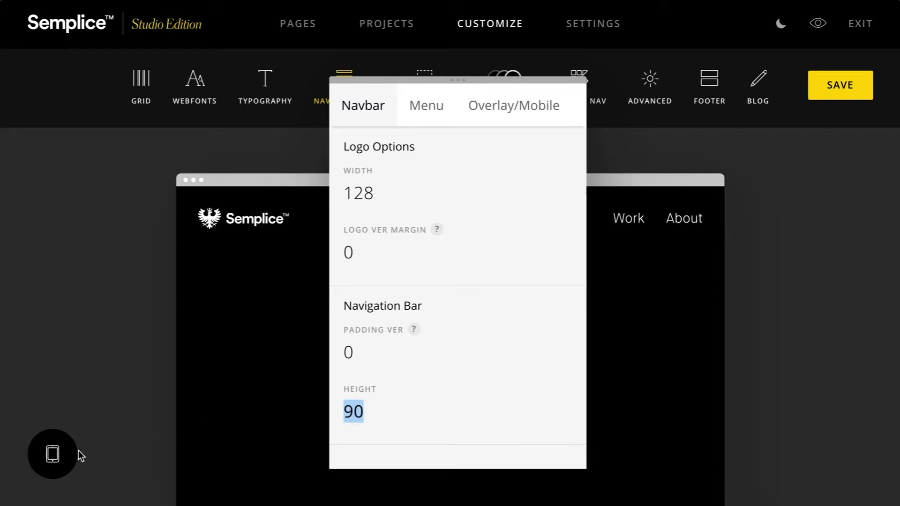
{"action": "left_click", "coordinate": [63, 455]}
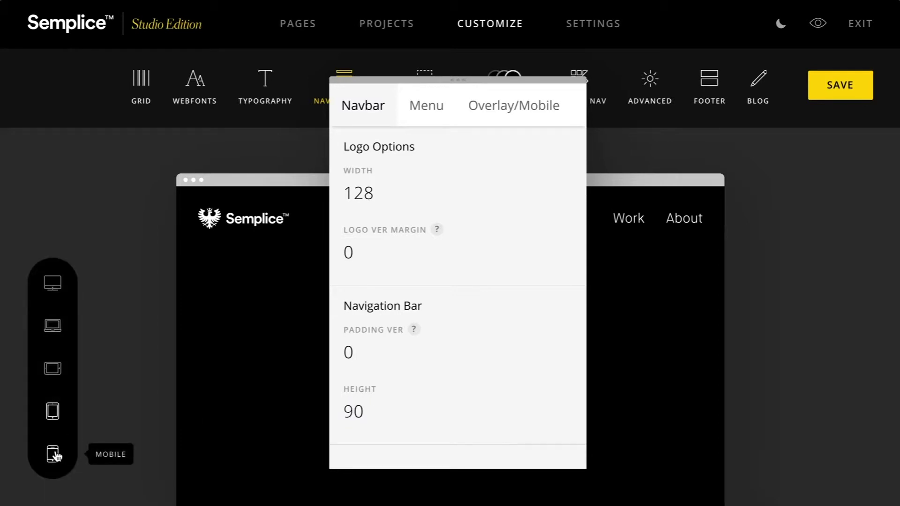
- On Mobile, set the logo width to 131 and the menu font size to 16
{"action": "left_click", "coordinate": [54, 455]}
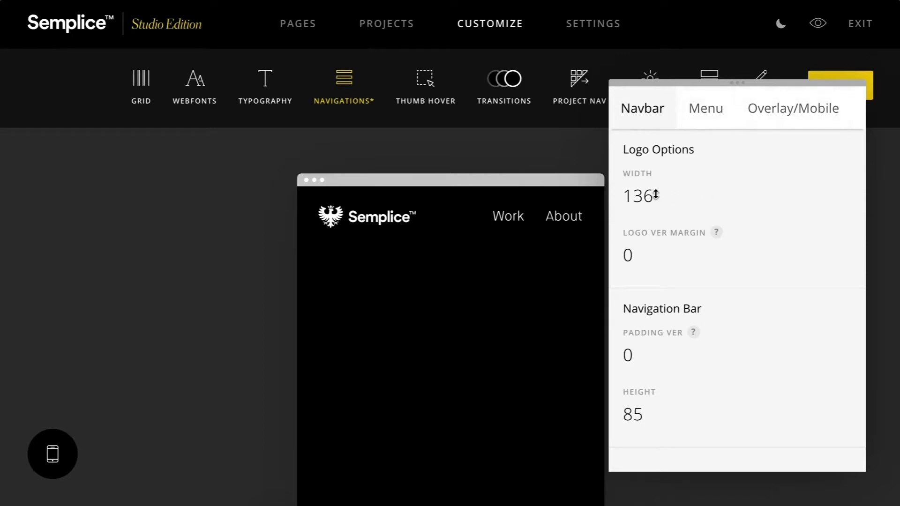
{"action": "mouse_move", "coordinate": [629, 195]}
{"action": "left_mouse_down"}
{"action": "mouse_move", "coordinate": [629, 221]}
{"action": "mouse_move", "coordinate": [632, 208]}
{"action": "left_mouse_up"}
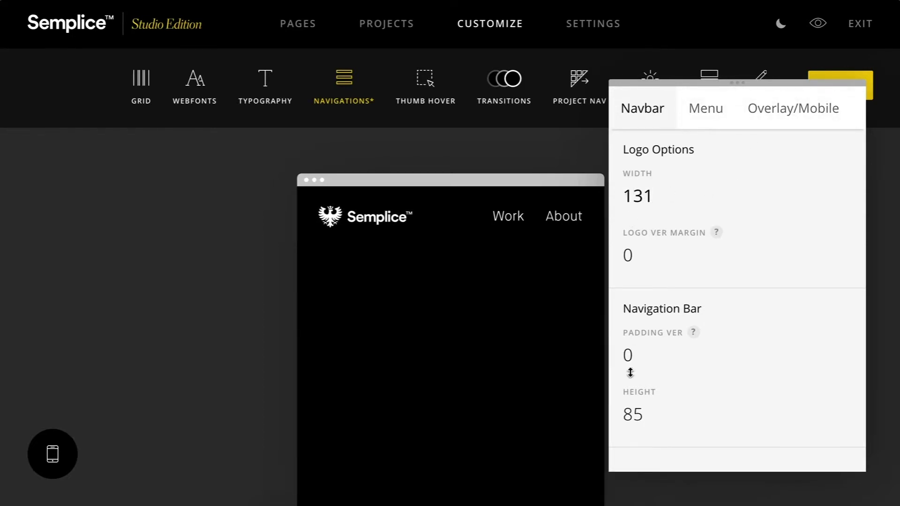
{"action": "left_click", "coordinate": [728, 122]}
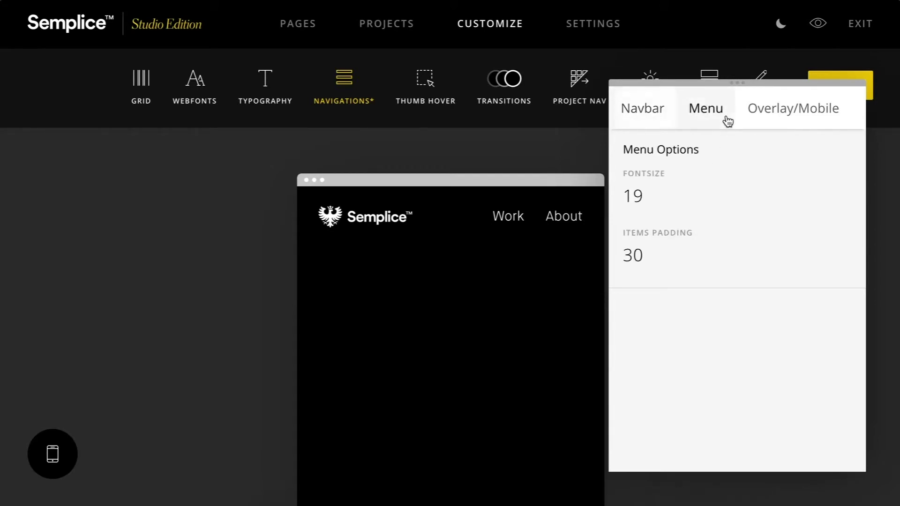
{"action": "mouse_move", "coordinate": [649, 202]}
{"action": "left_mouse_down"}
{"action": "mouse_move", "coordinate": [647, 227]}
{"action": "mouse_move", "coordinate": [649, 213]}
{"action": "left_mouse_up"}
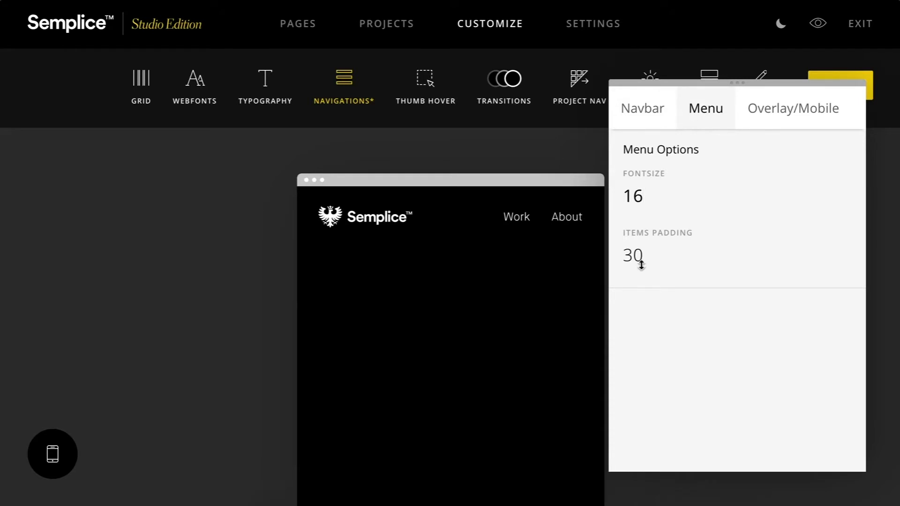
- Set the mobile overlay menu font size to 44 and items padding to 32
{"action": "left_click", "coordinate": [794, 120]}
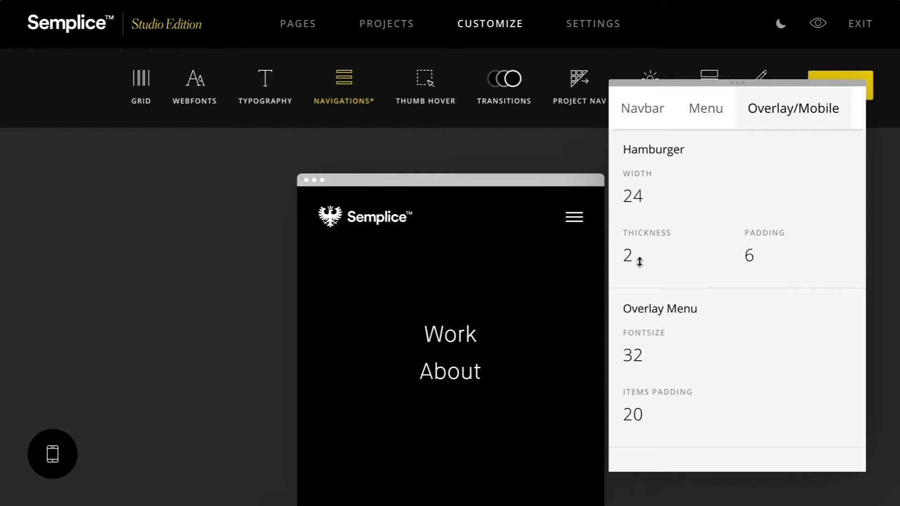
{"action": "left_click_drag", "start_coordinate": [629, 355], "coordinate": [639, 374]}
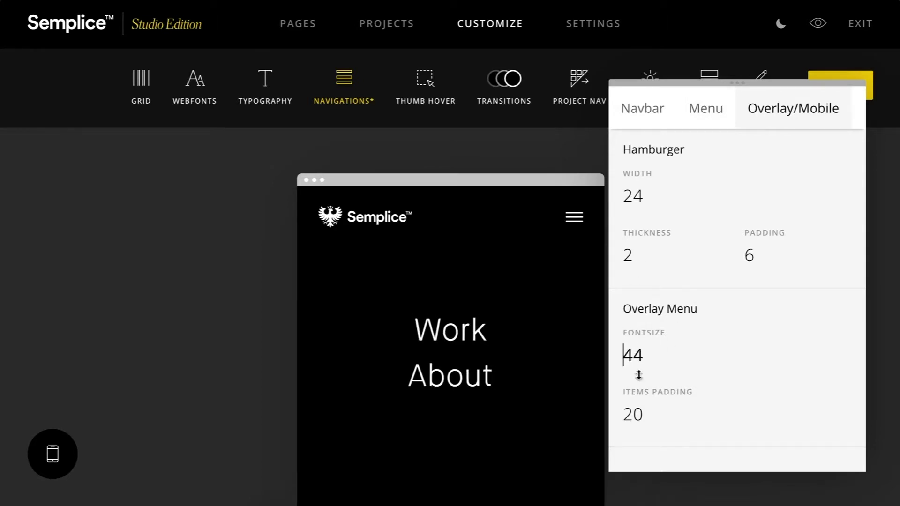
{"action": "left_click", "coordinate": [646, 413]}
{"action": "left_click_drag", "start_coordinate": [646, 414], "coordinate": [648, 385]}
{"action": "key", "text": "Down"}
{"action": "key", "text": "Down"}
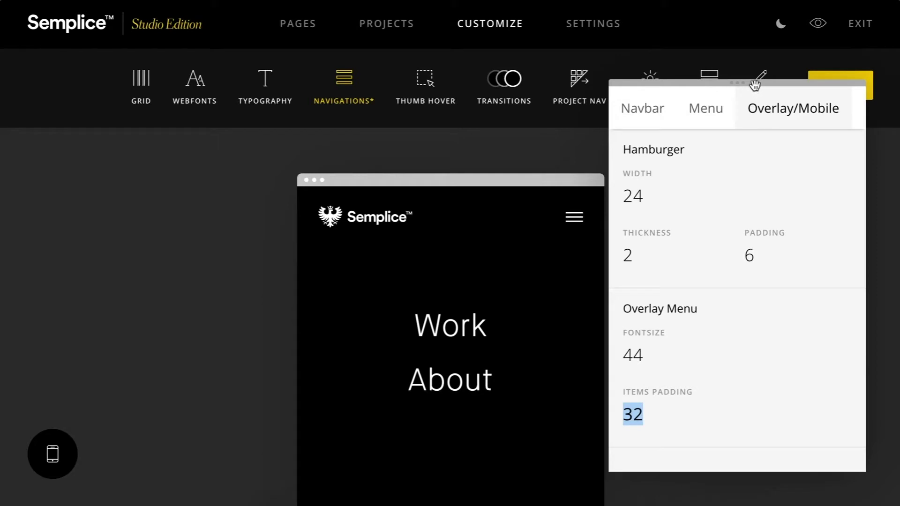
{"action": "left_click_drag", "start_coordinate": [756, 84], "coordinate": [734, 86]}
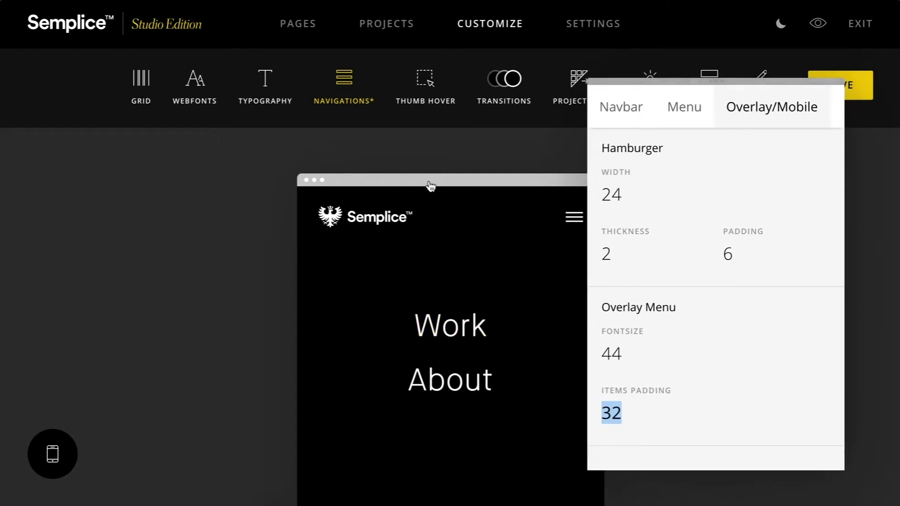
- Save the navigation changes, return the preview to Desktop Wide, and go to All Pages
{"action": "left_click", "coordinate": [860, 84]}
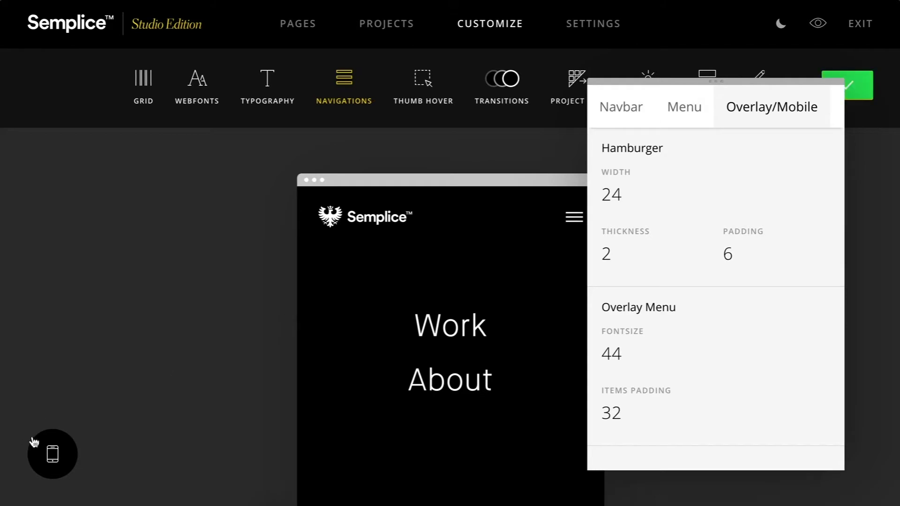
{"action": "mouse_move", "coordinate": [55, 454]}
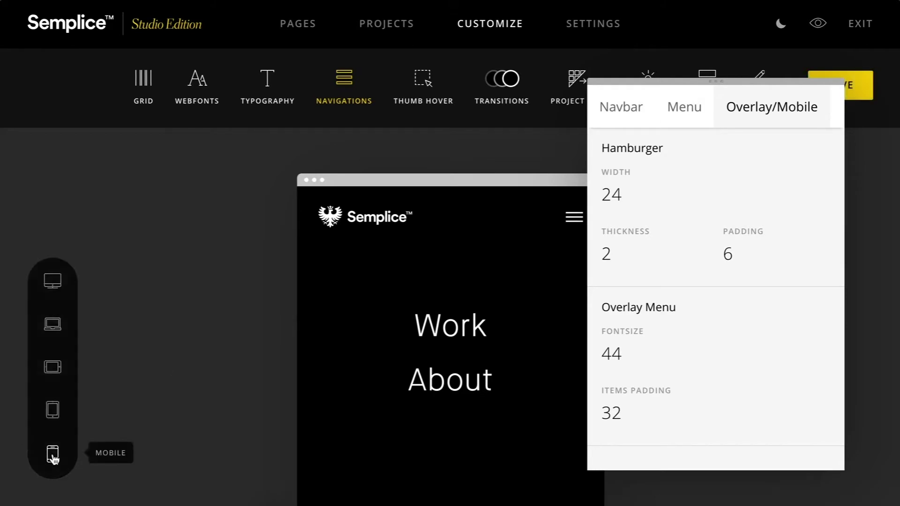
{"action": "left_click", "coordinate": [58, 284]}
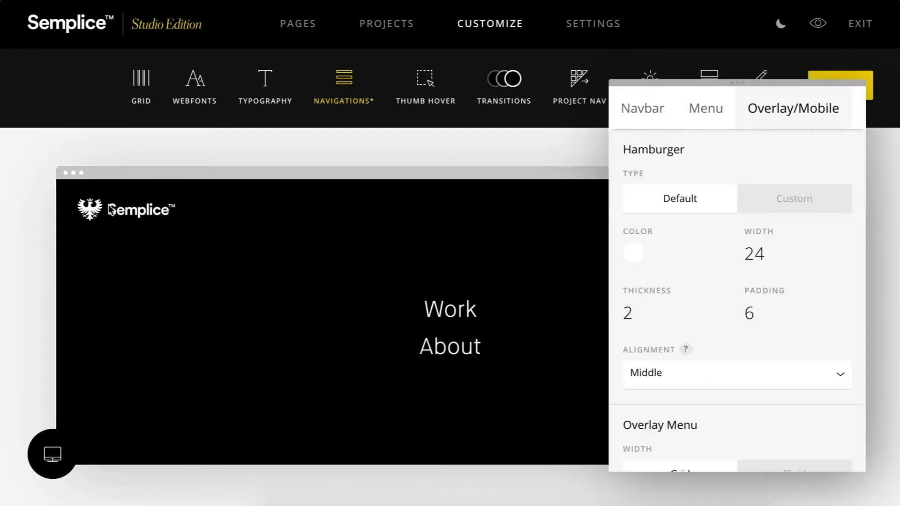
{"action": "left_click", "coordinate": [297, 24]}
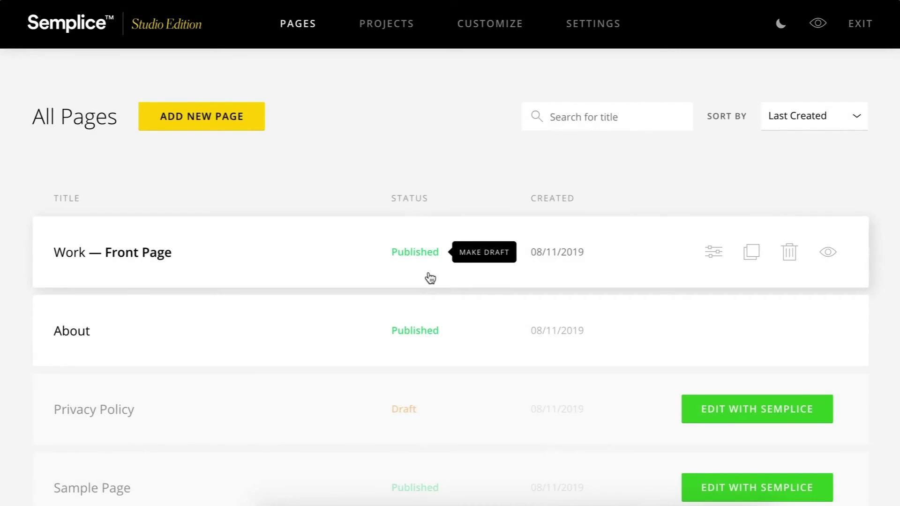
- Select My New Navbar as the Work page's navigation and confirm its page settings
{"action": "left_click", "coordinate": [714, 255]}
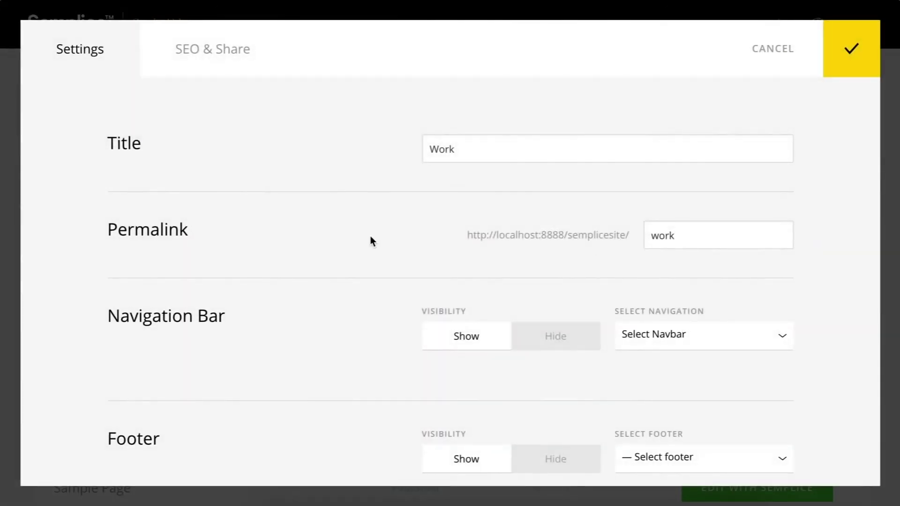
{"action": "scroll", "coordinate": [370, 237], "scroll_direction": "down", "scroll_amount": 2}
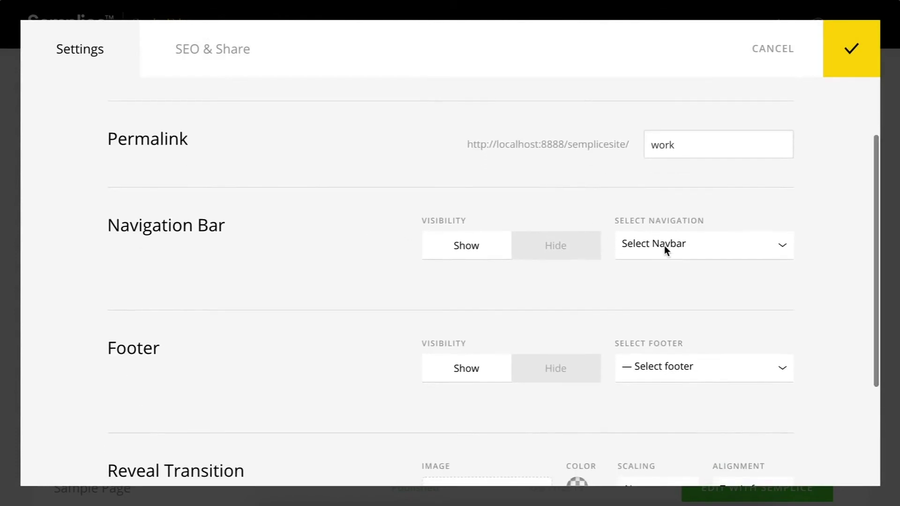
{"action": "left_click", "coordinate": [666, 247]}
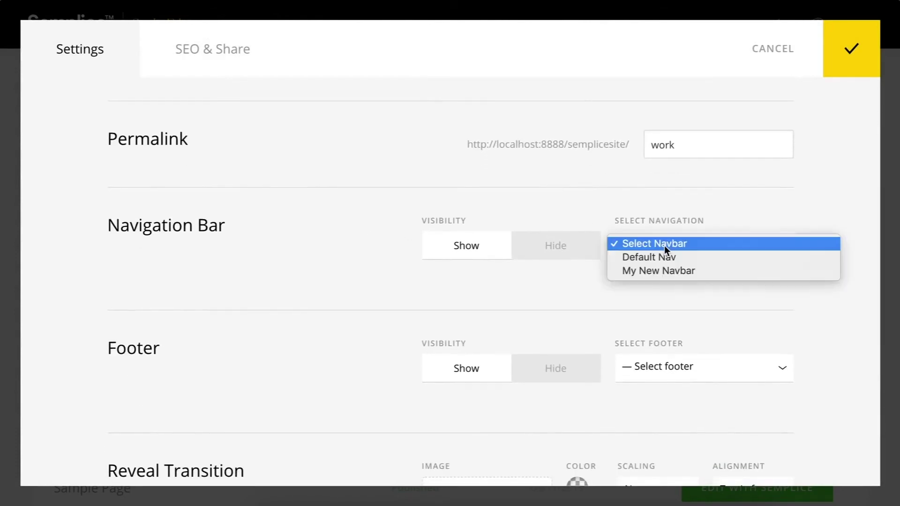
{"action": "left_click", "coordinate": [670, 271]}
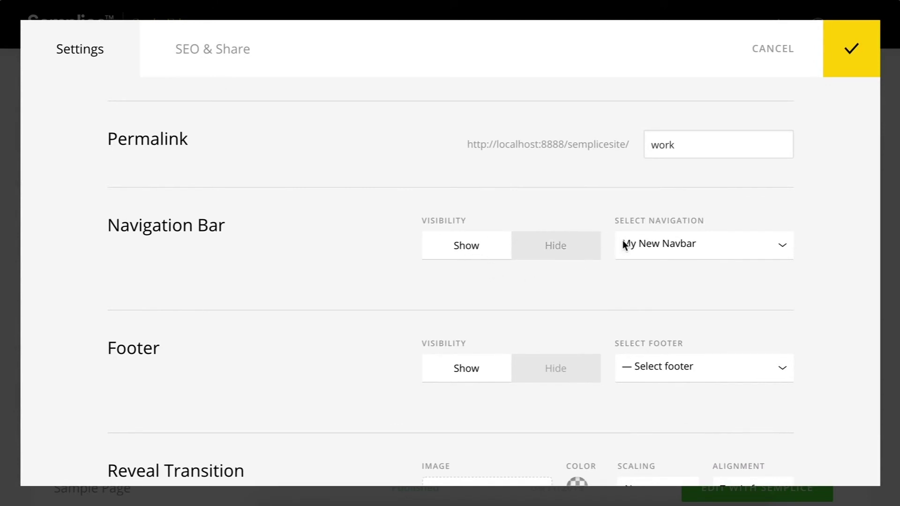
{"action": "left_click", "coordinate": [852, 76]}
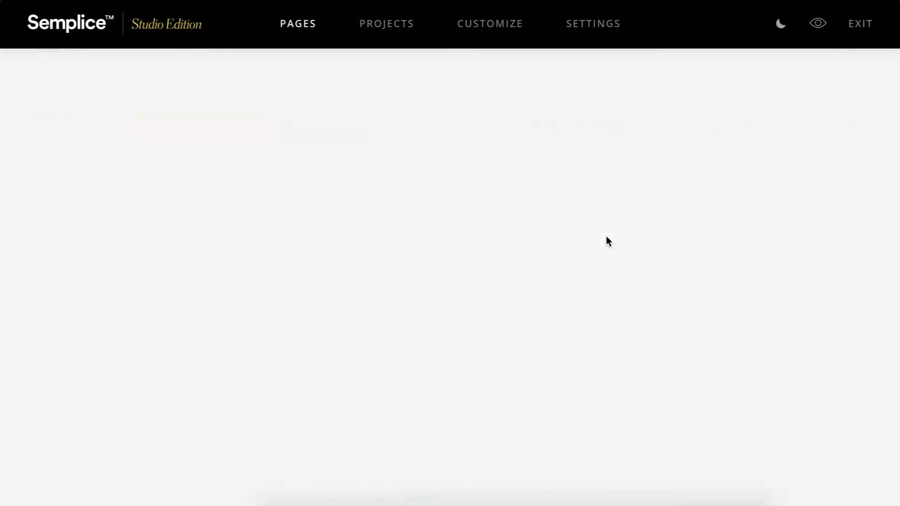